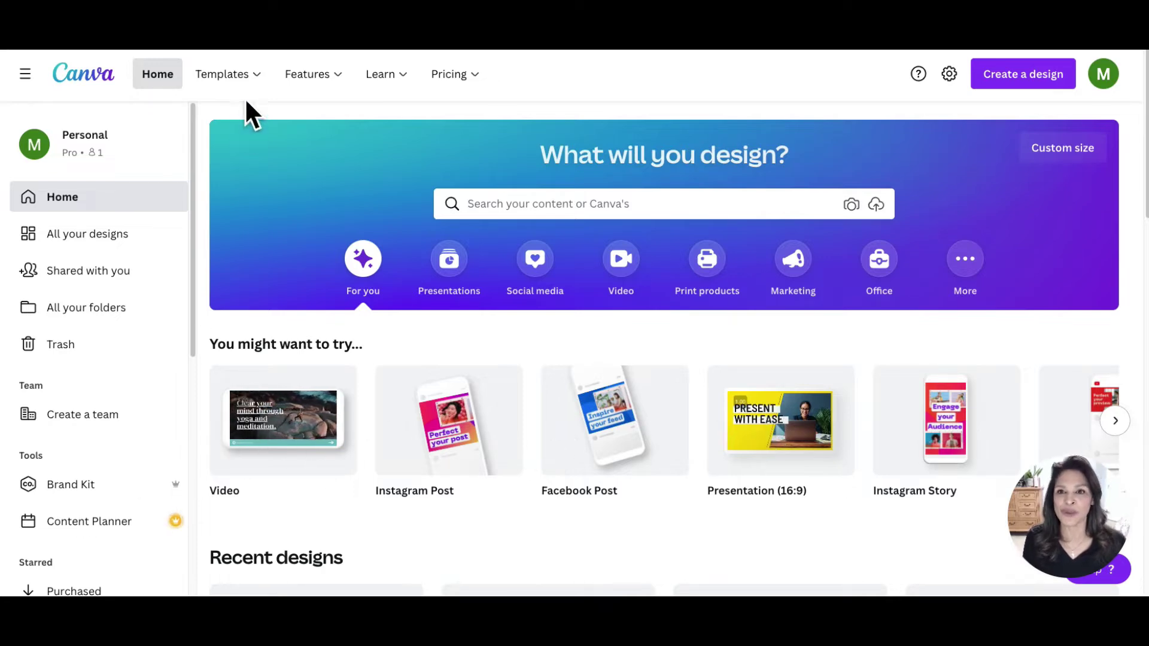
# Go to the Business presentation templates, dismiss the rewards popup and log in to Canva
pyautogui.click(259, 83)
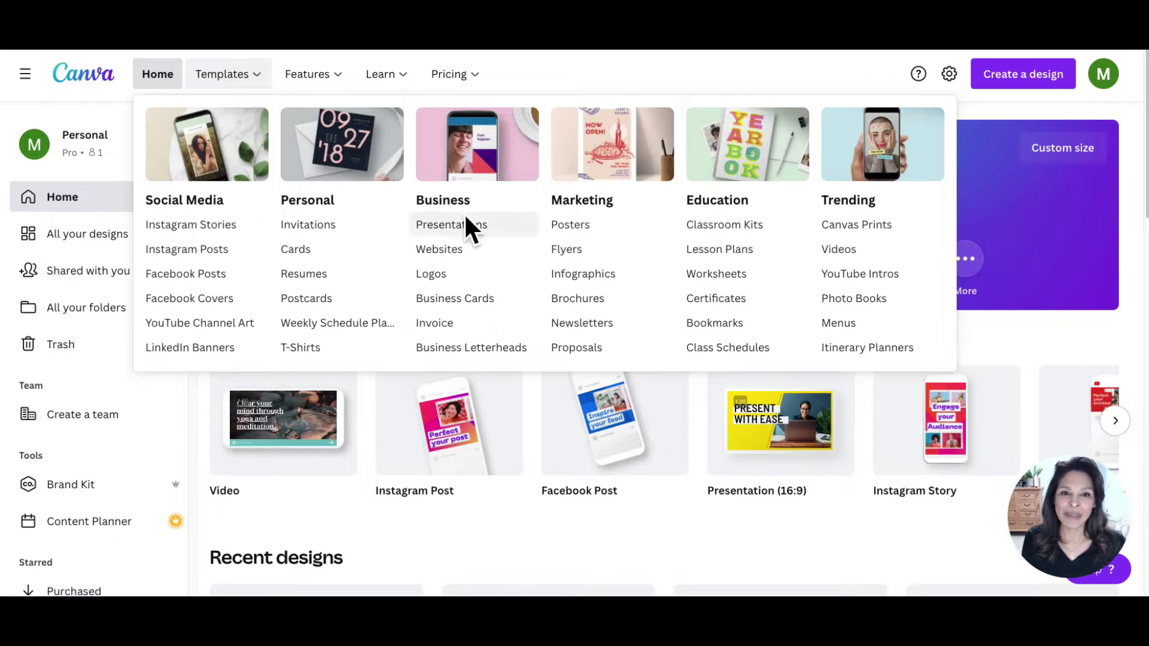
pyautogui.click(475, 234)
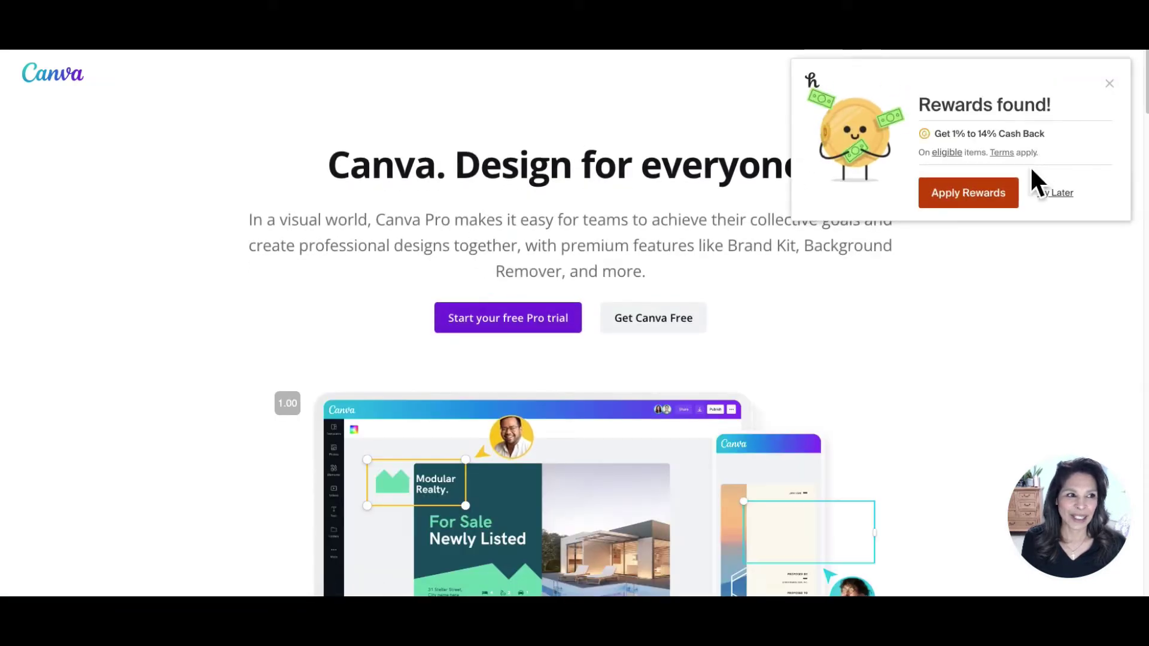
pyautogui.click(1109, 84)
pyautogui.click(1030, 90)
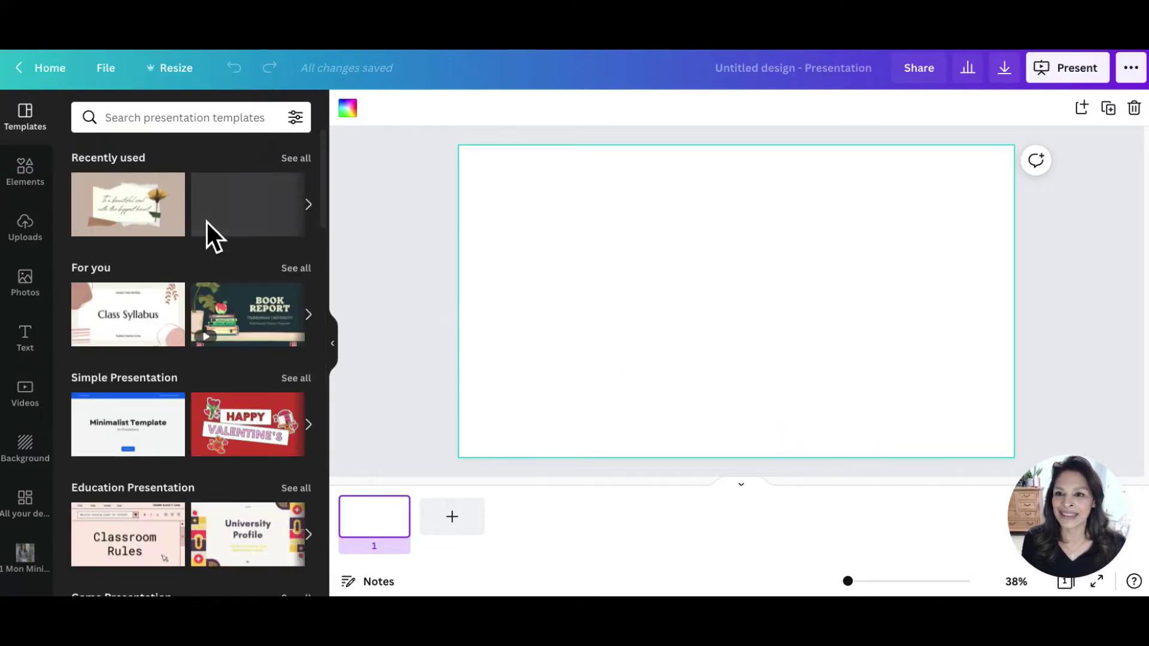
# Apply the brown scrapbook Valentine template's 'simply awesome' quote page to the slide
pyautogui.scroll(-3, 251, 266)
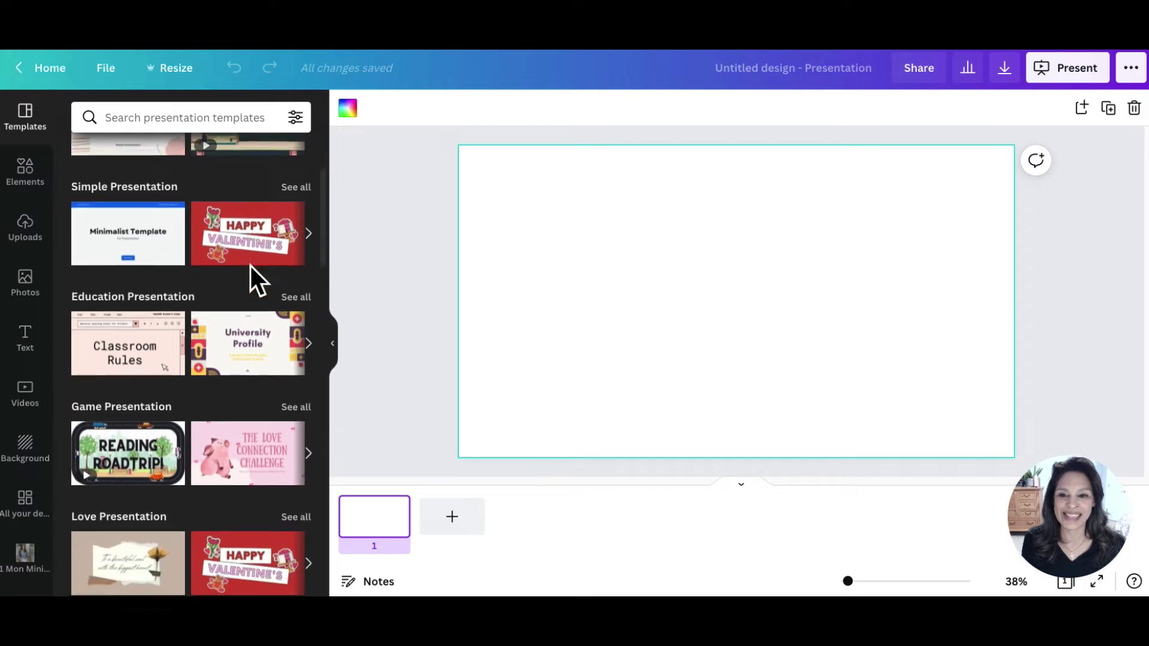
pyautogui.scroll(-5, 250, 265)
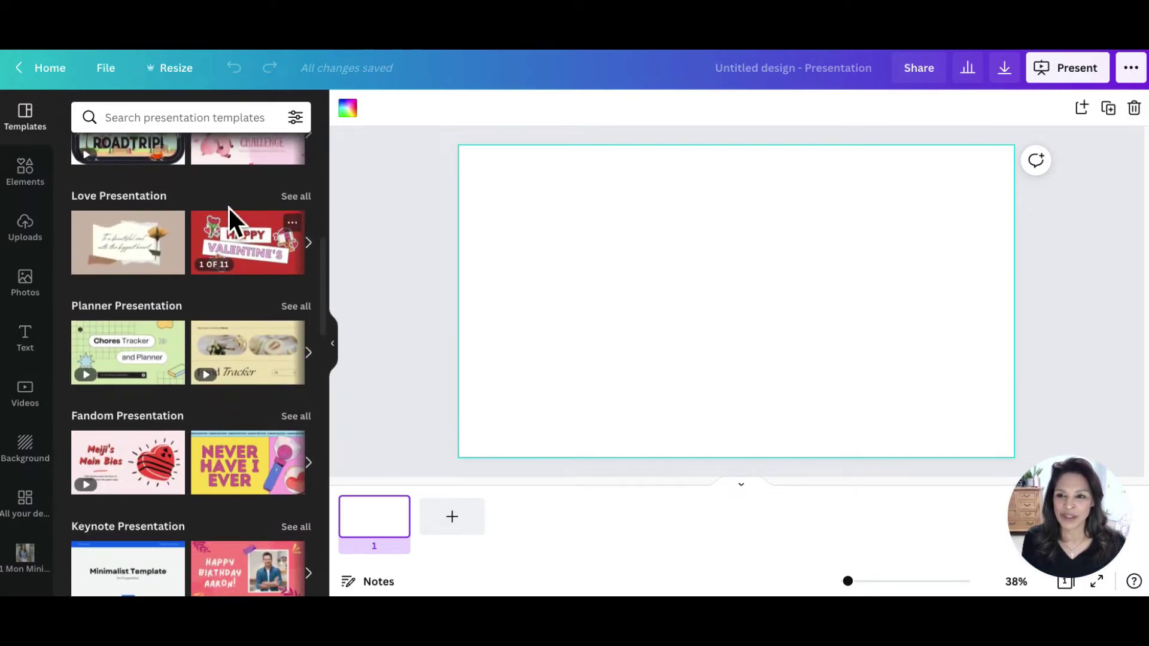
pyautogui.click(142, 259)
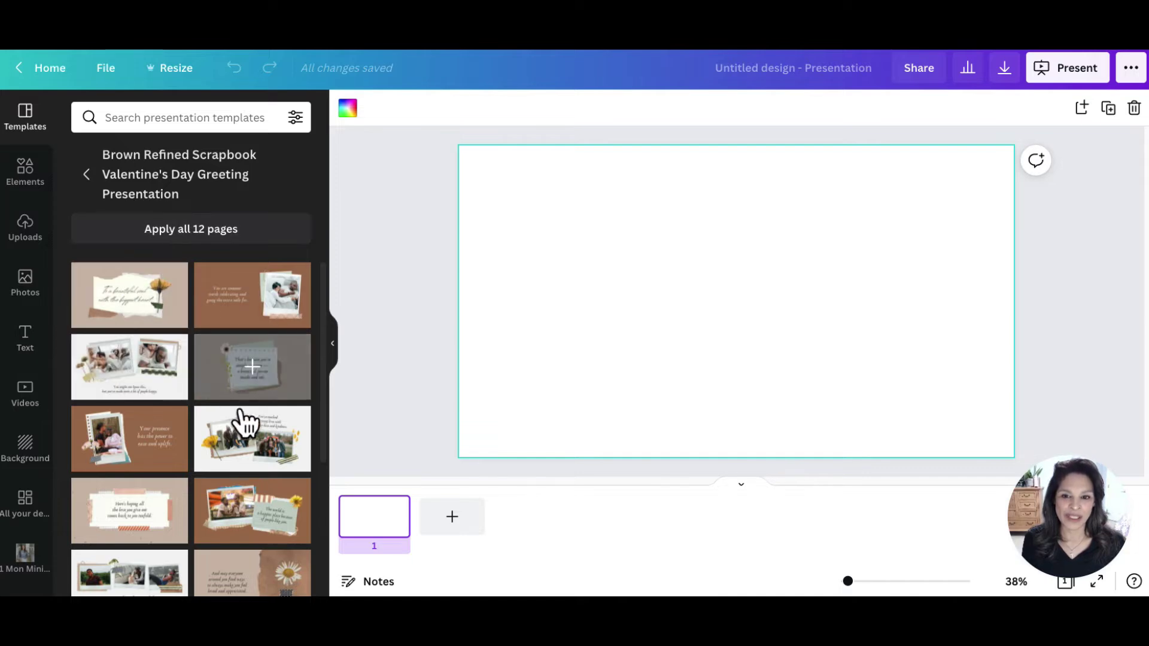
pyautogui.click(276, 392)
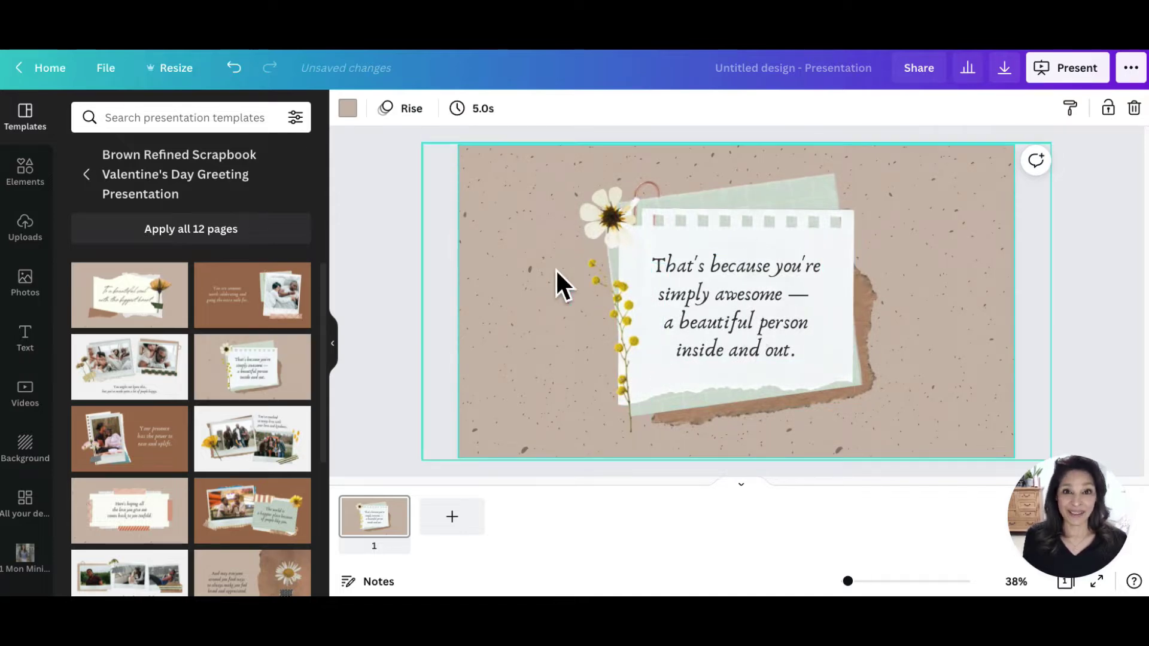
pyautogui.click(696, 283)
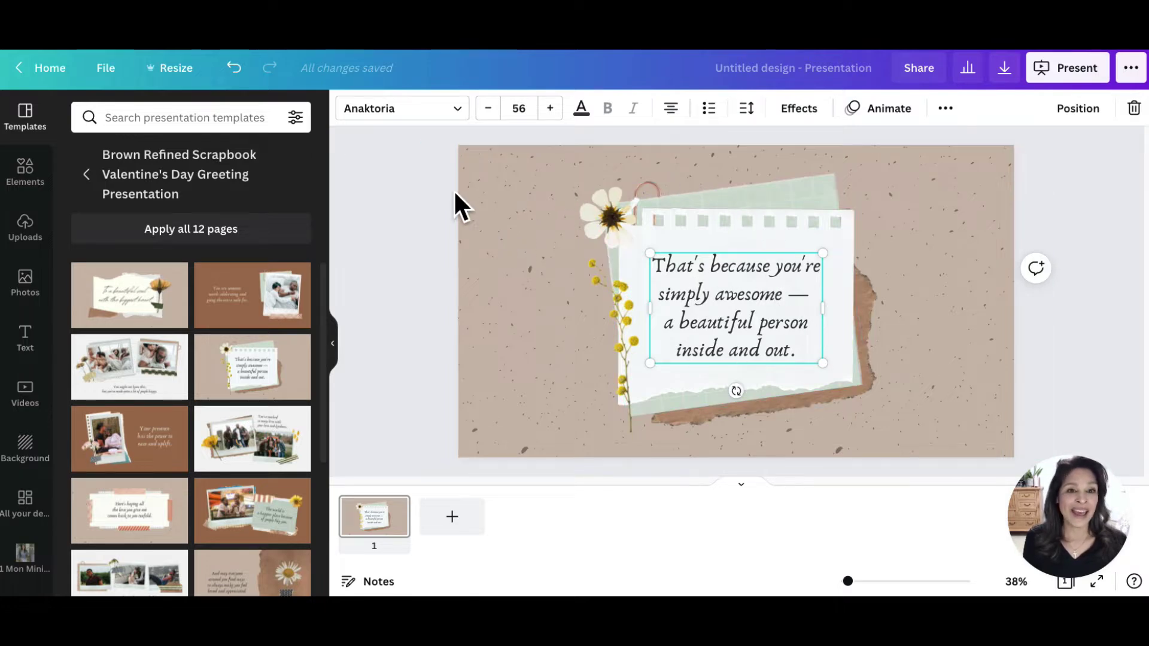
# Download the slide as a PNG file
pyautogui.click(1012, 73)
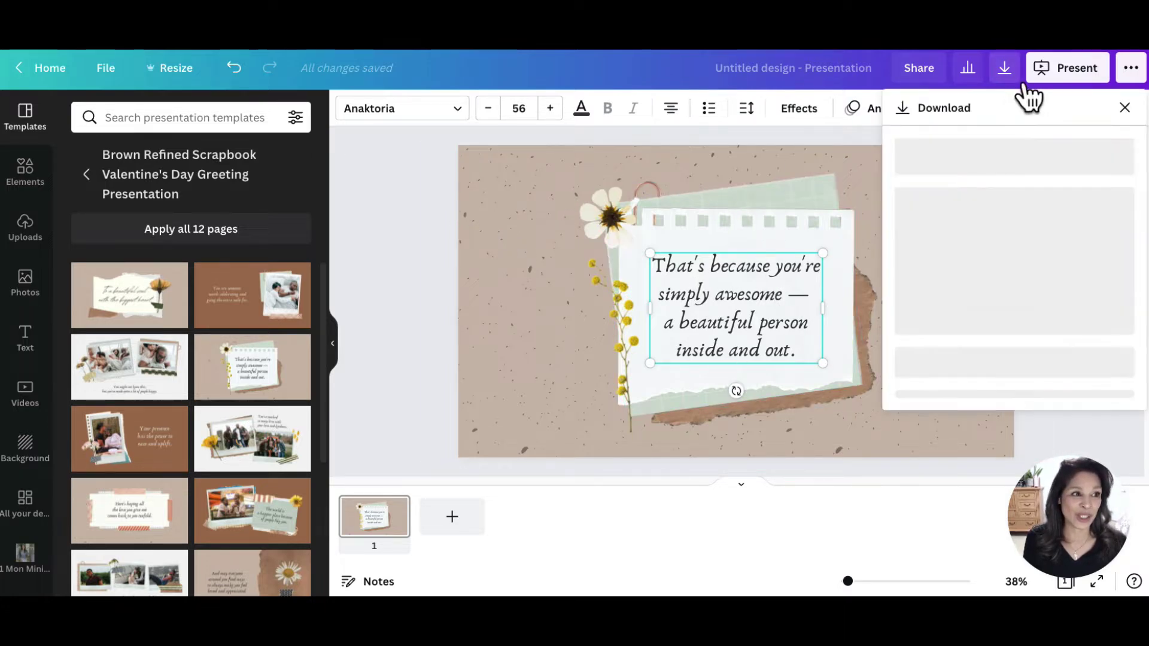
pyautogui.click(982, 174)
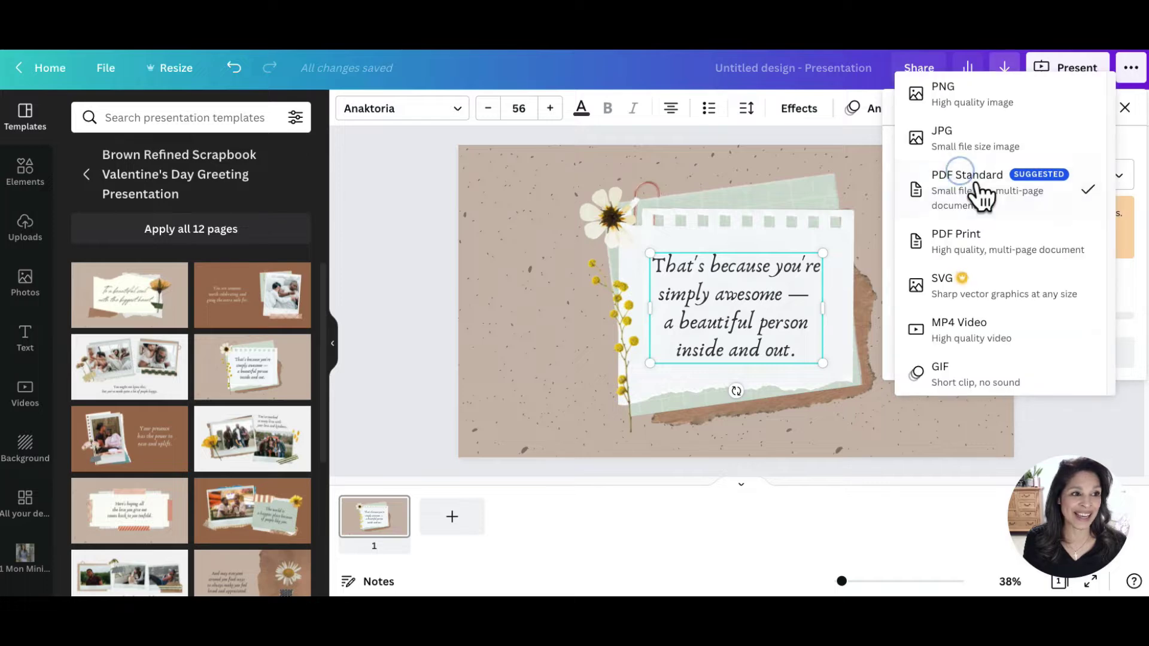
pyautogui.click(965, 94)
pyautogui.click(1027, 444)
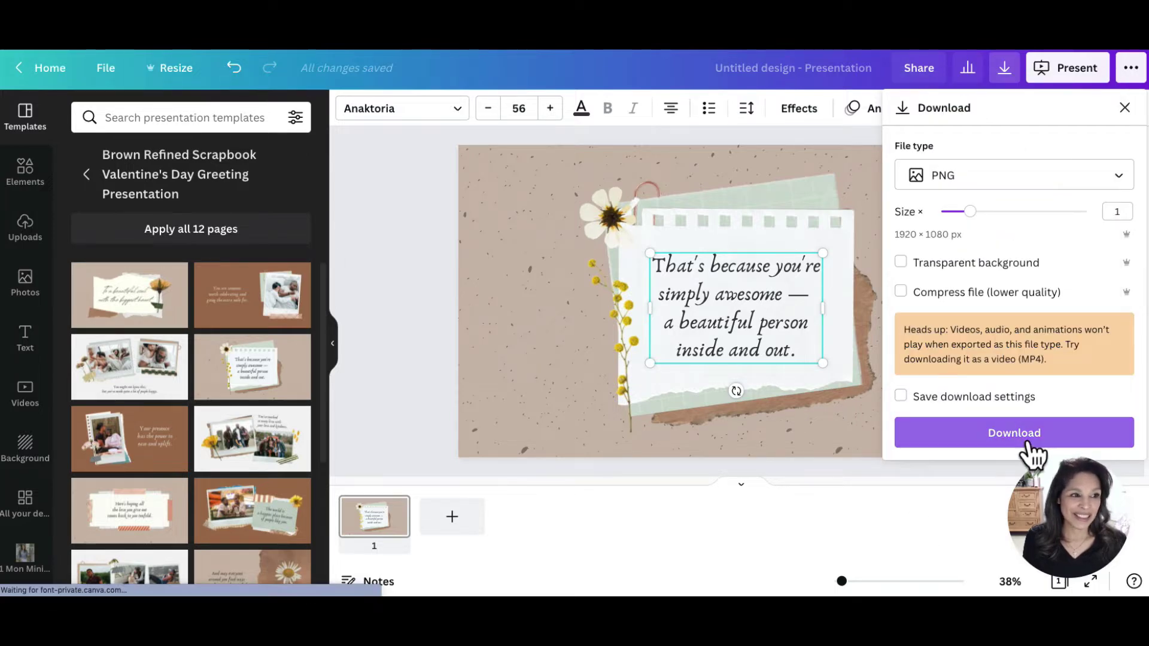
pyautogui.click(408, 276)
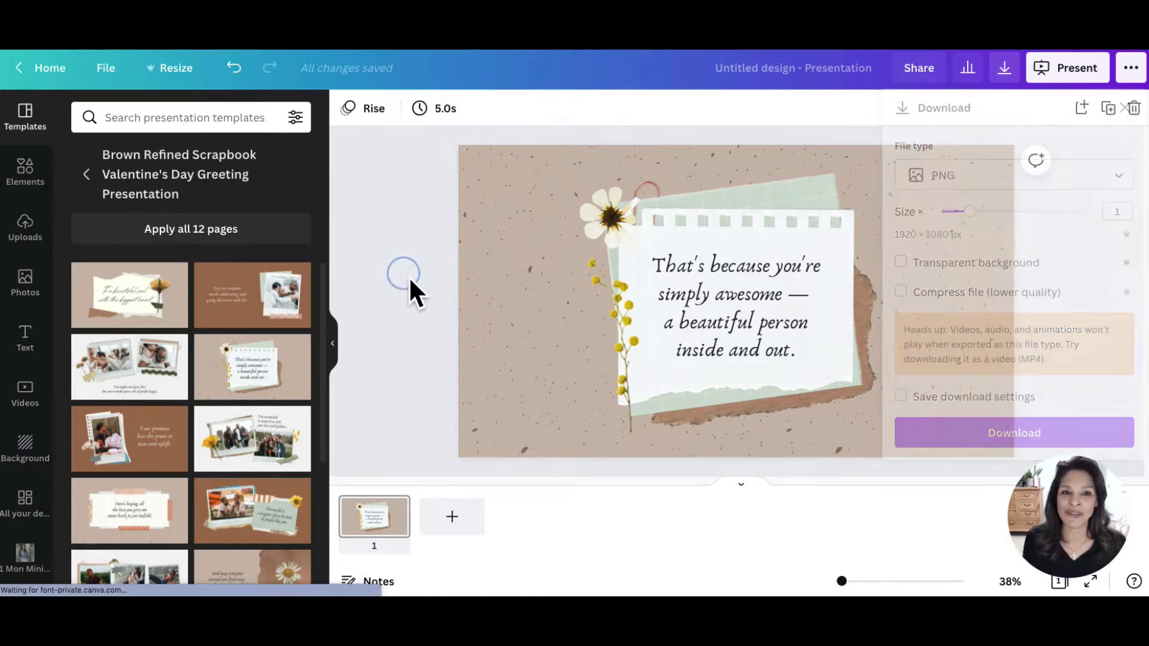
# Set the page background to the light blue brand colour, with the speckled texture realigned over it
pyautogui.moveTo(494, 178); pyautogui.dragTo(738, 188)
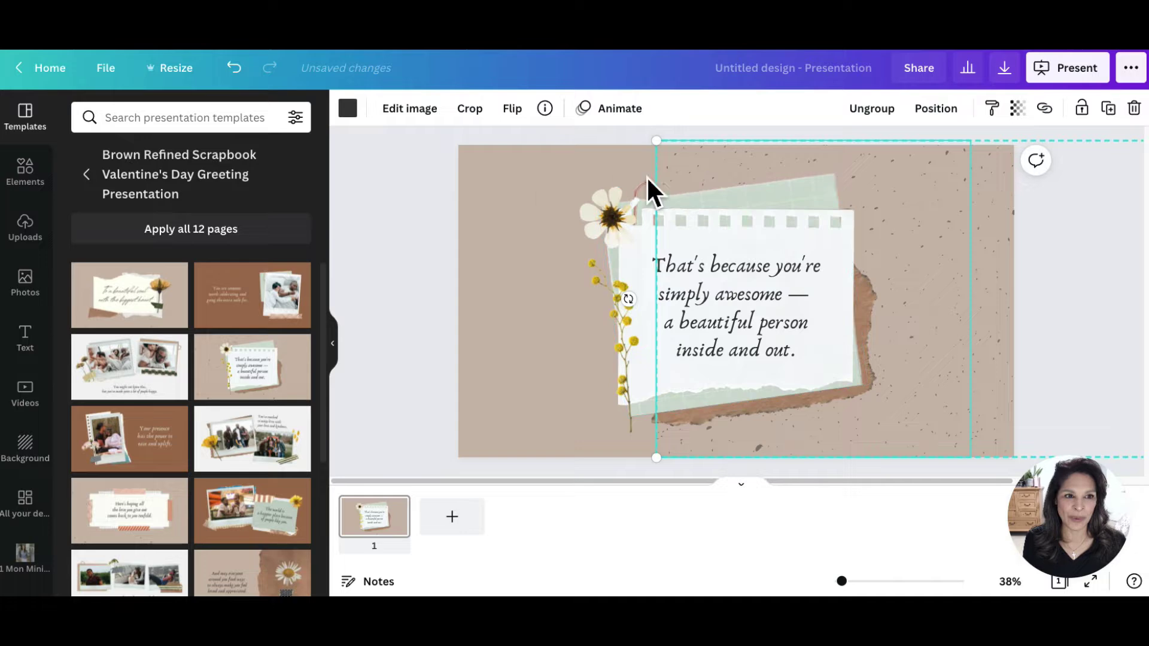
pyautogui.click(538, 177)
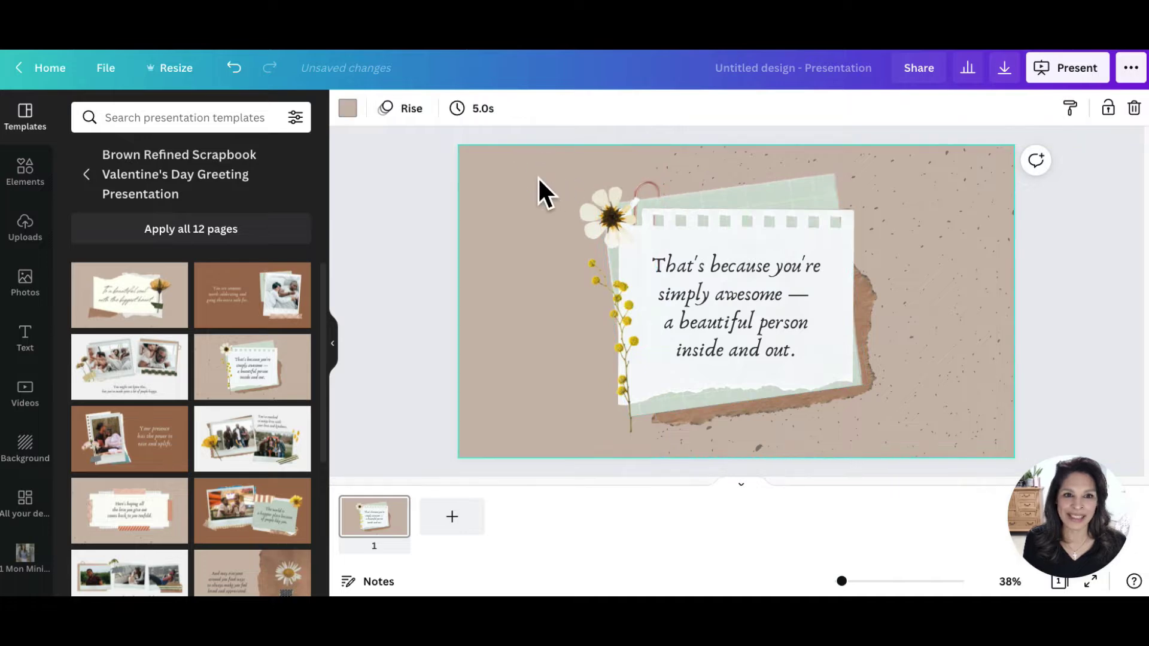
pyautogui.click(351, 112)
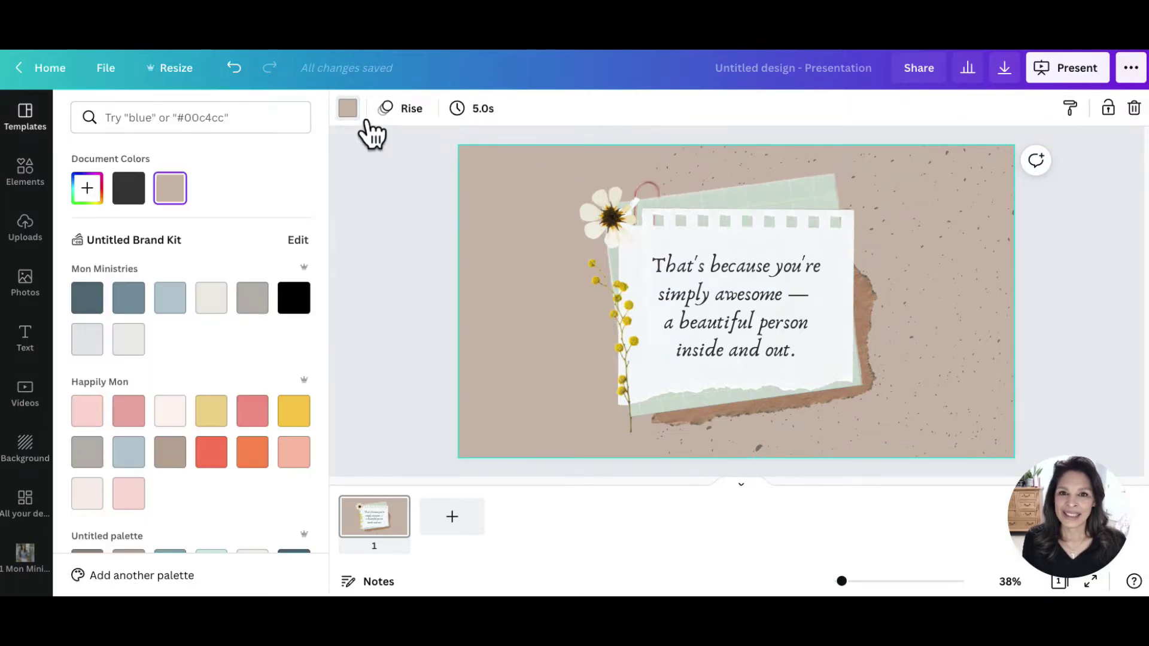
pyautogui.click(186, 312)
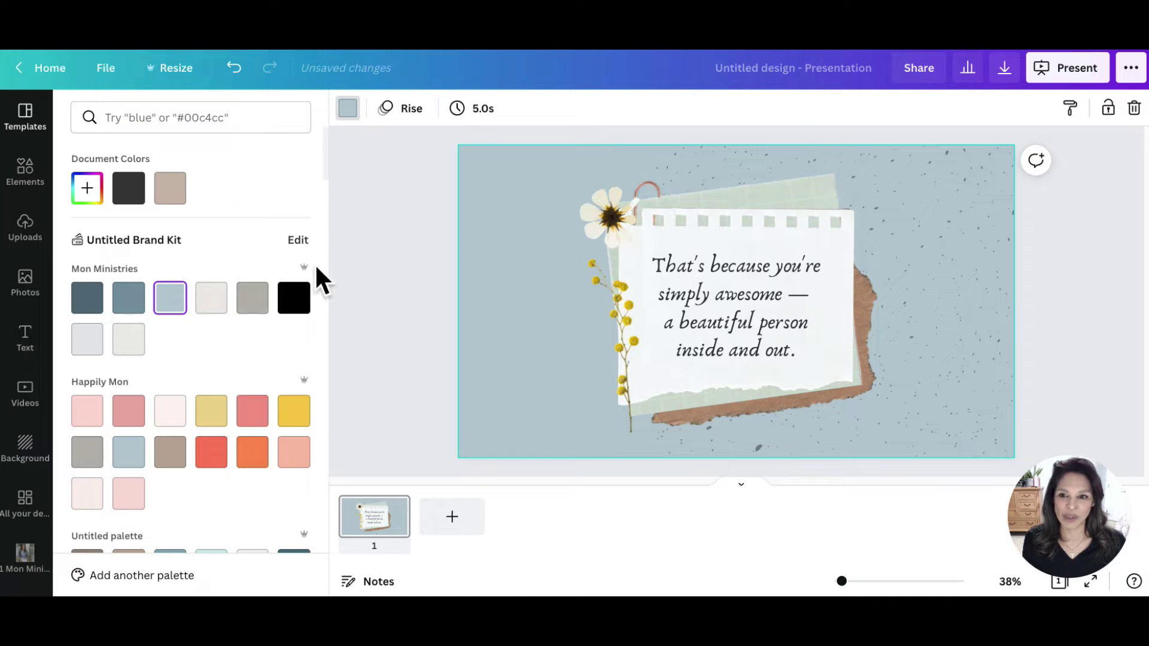
pyautogui.moveTo(724, 177); pyautogui.dragTo(517, 174)
pyautogui.click(407, 182)
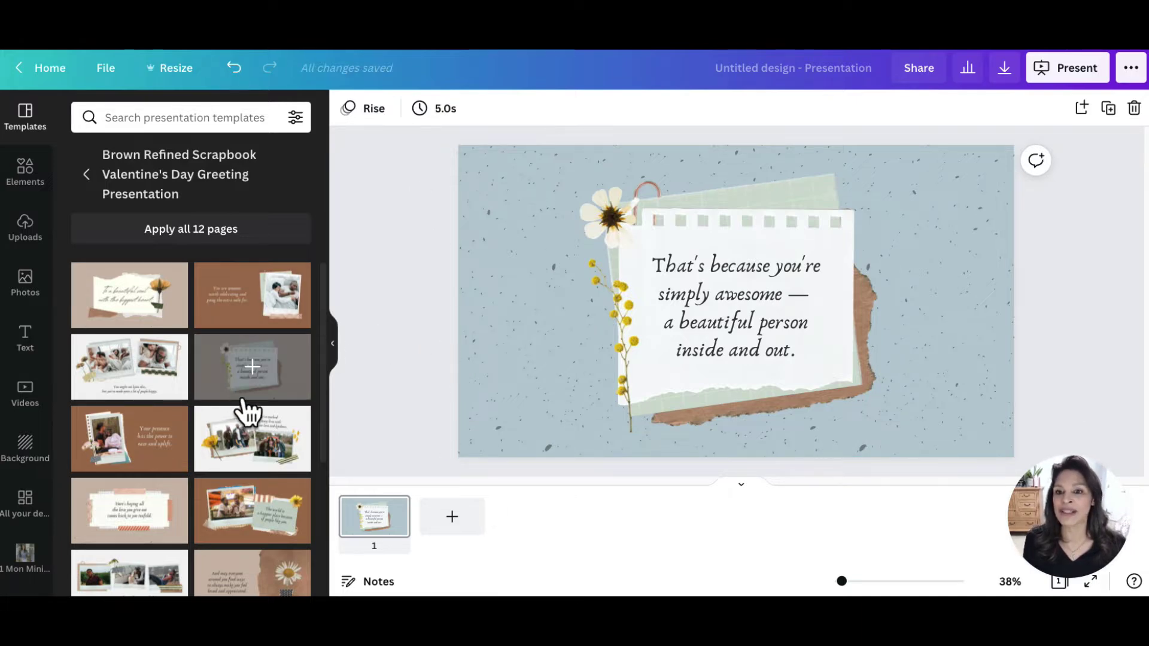
# Apply the pink grid-paper 'Here's hoping all the love…' quote page and select its background
pyautogui.scroll(-3, 242, 401)
pyautogui.scroll(3, 255, 411)
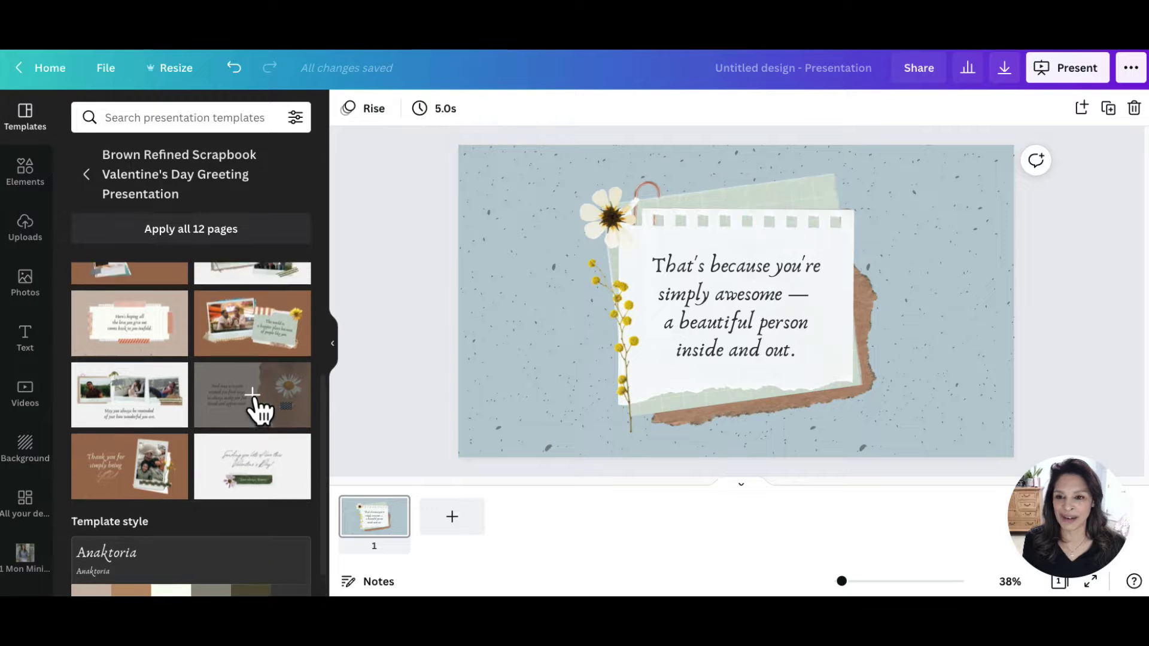
pyautogui.click(146, 456)
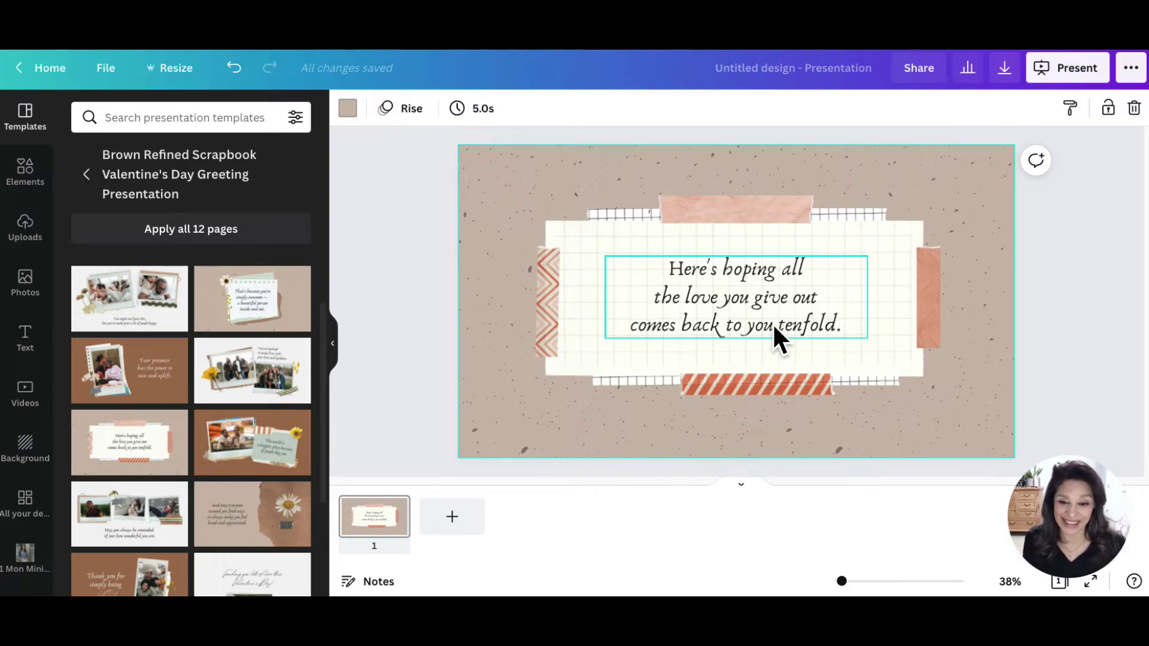
pyautogui.click(821, 443)
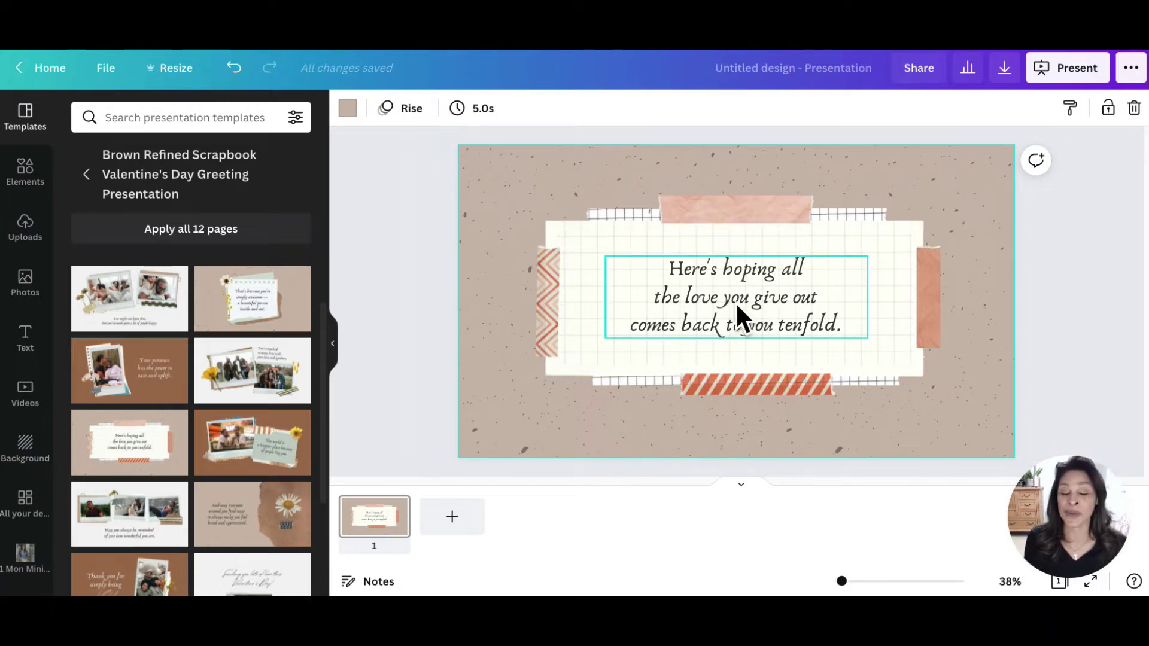
pyautogui.click(693, 302)
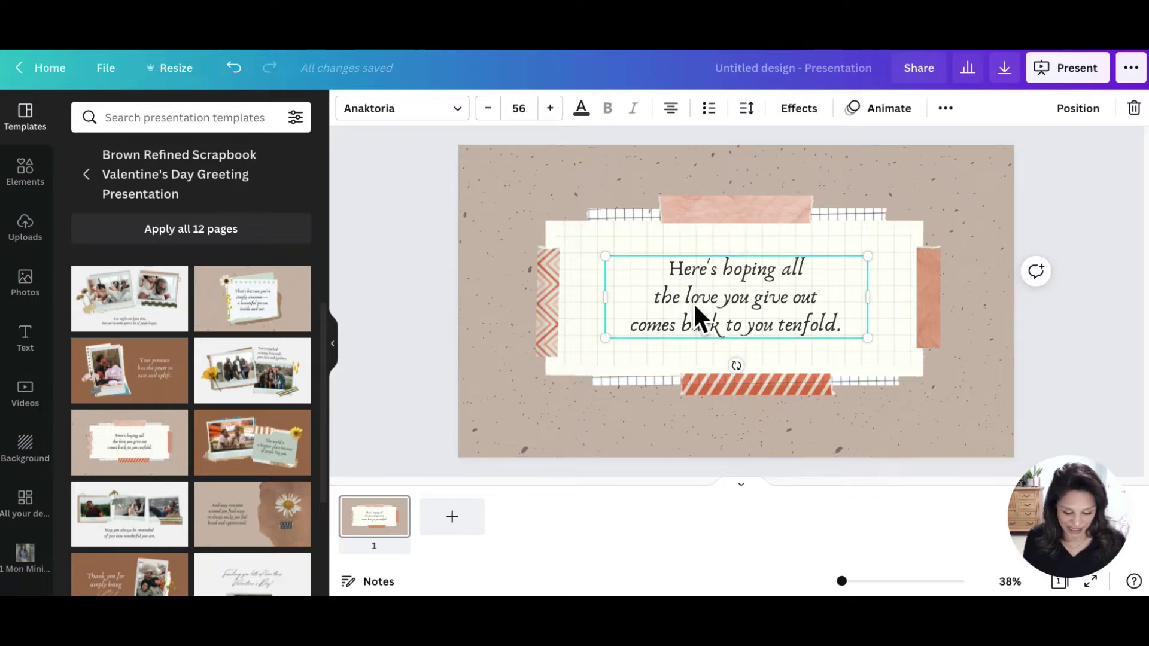
pyautogui.press('Delete')
pyautogui.press('Delete')
pyautogui.press('Delete')
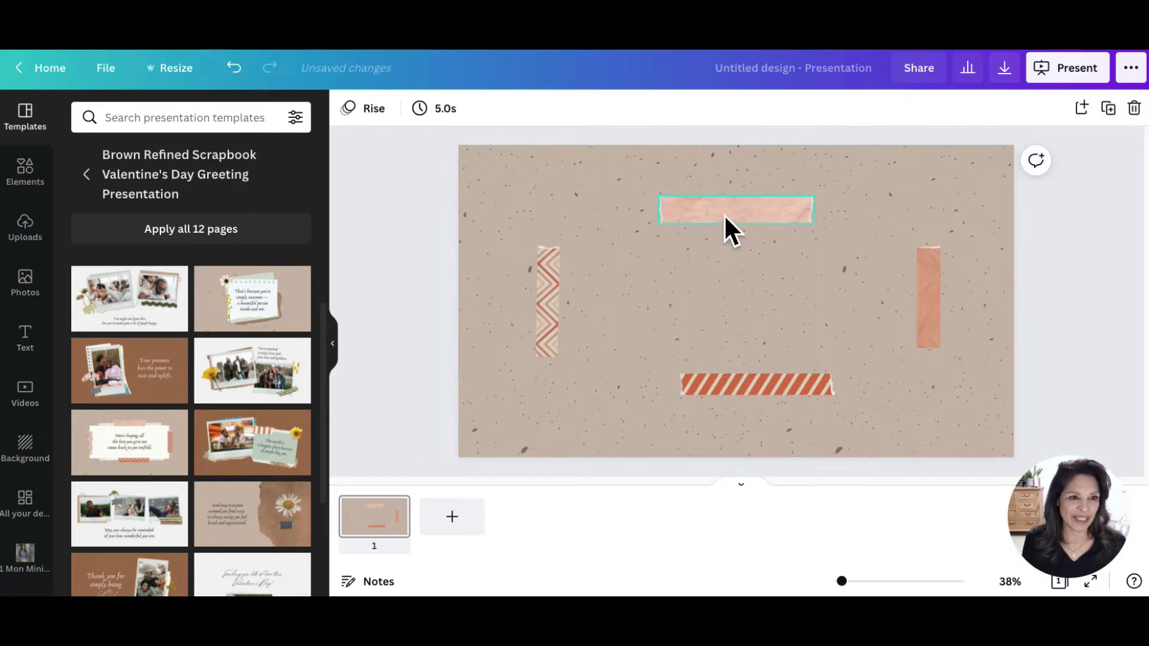
pyautogui.click(723, 213)
pyautogui.press('Delete')
pyautogui.click(935, 297)
pyautogui.press('Delete')
pyautogui.click(817, 388)
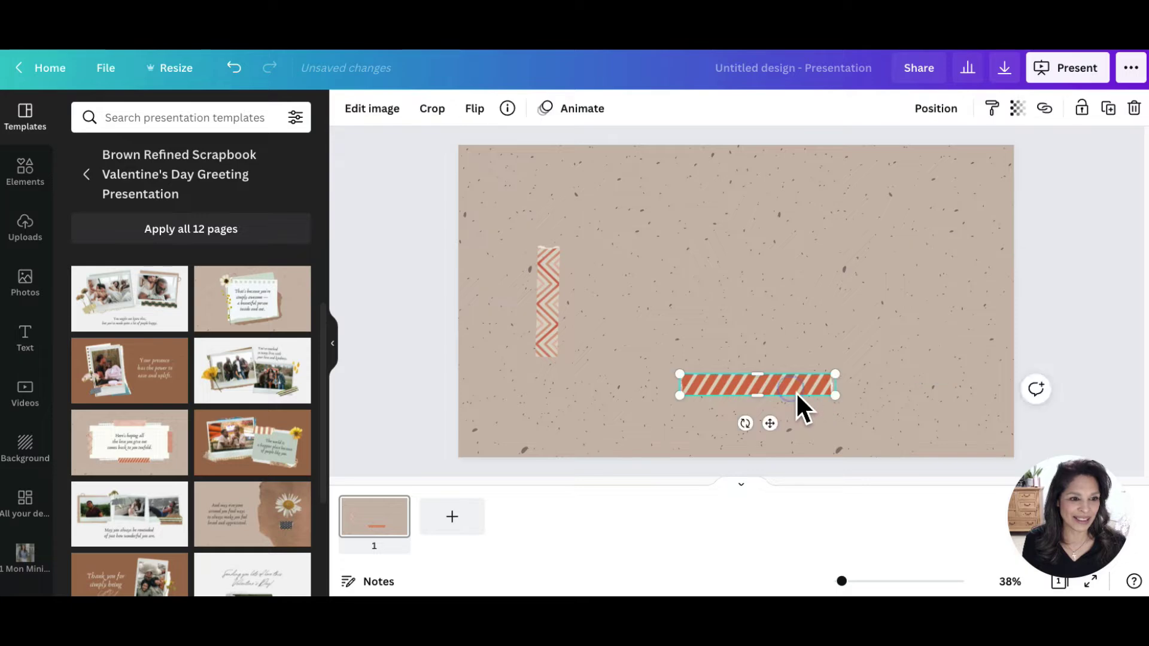
pyautogui.press('Delete')
pyautogui.click(559, 328)
pyautogui.press('Delete')
pyautogui.click(688, 303)
pyautogui.press('Delete')
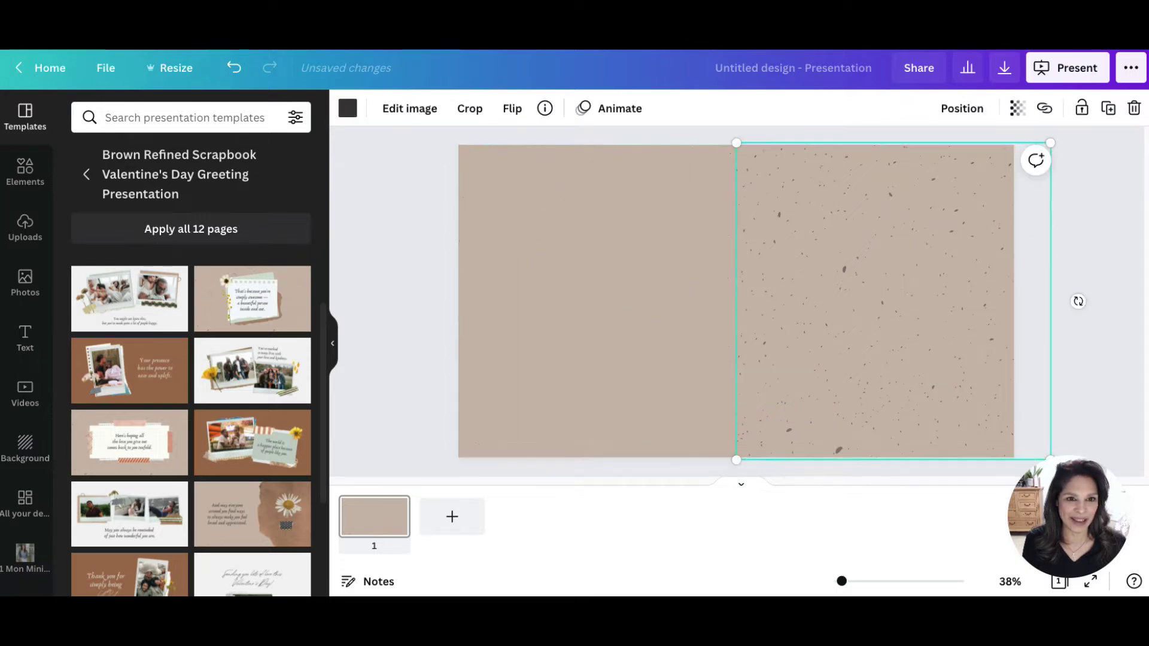
pyautogui.press('Delete')
pyautogui.press('Delete')
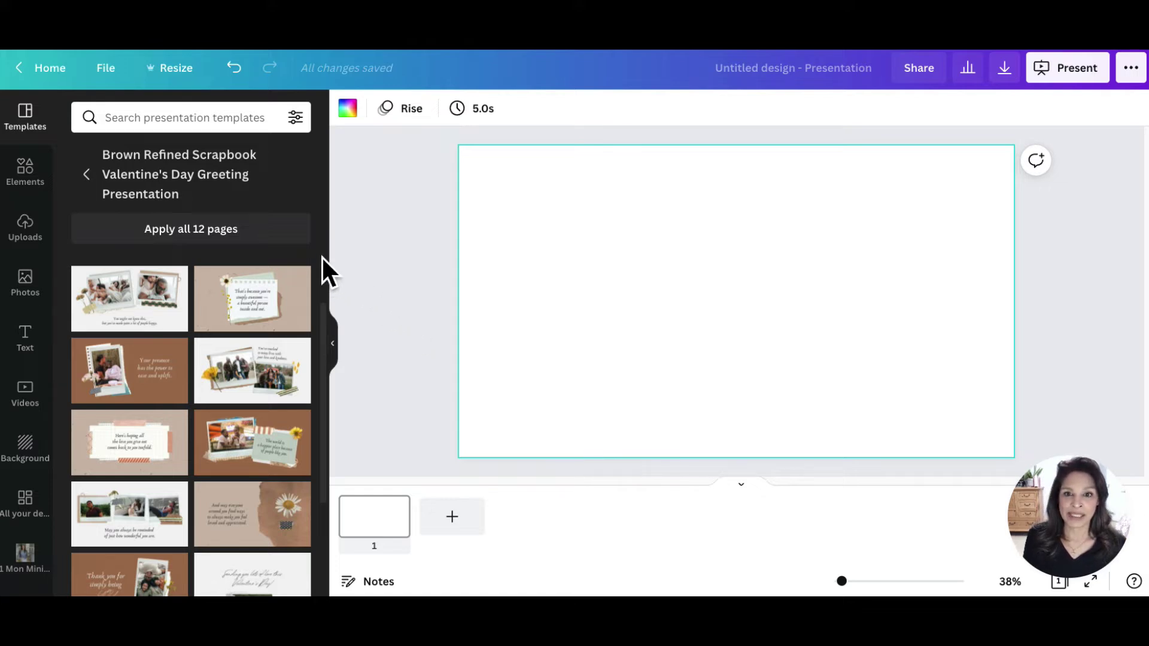
# Place the misty mountain sunset photo as the slide background and add a subheading text box
pyautogui.click(47, 304)
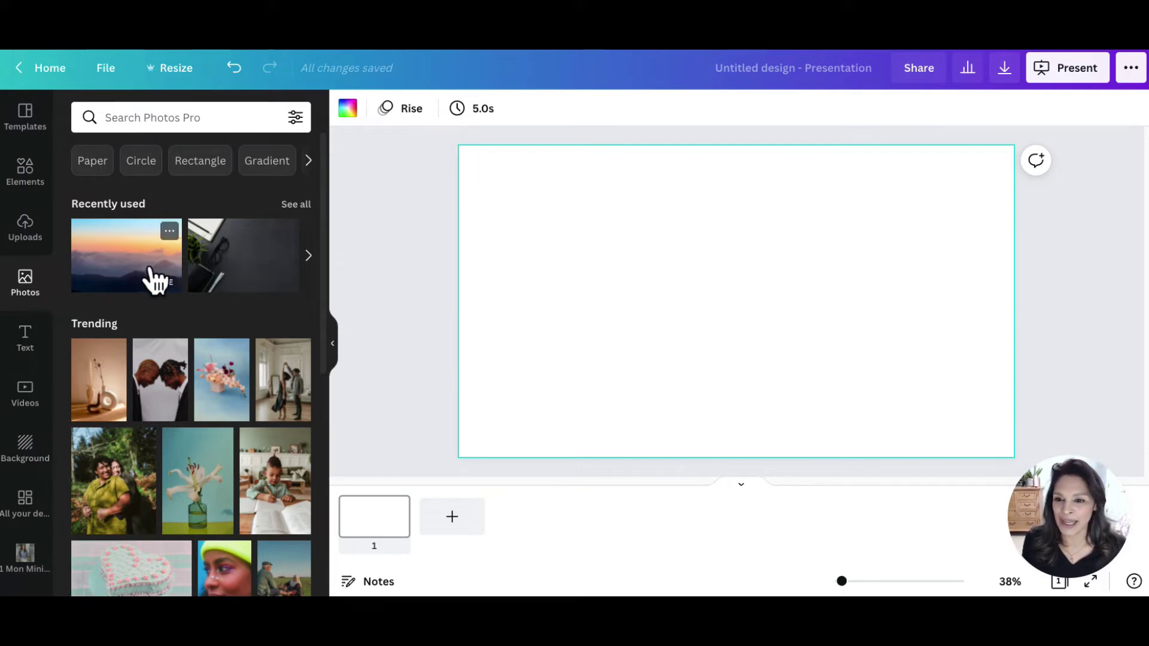
pyautogui.moveTo(187, 264); pyautogui.dragTo(470, 220)
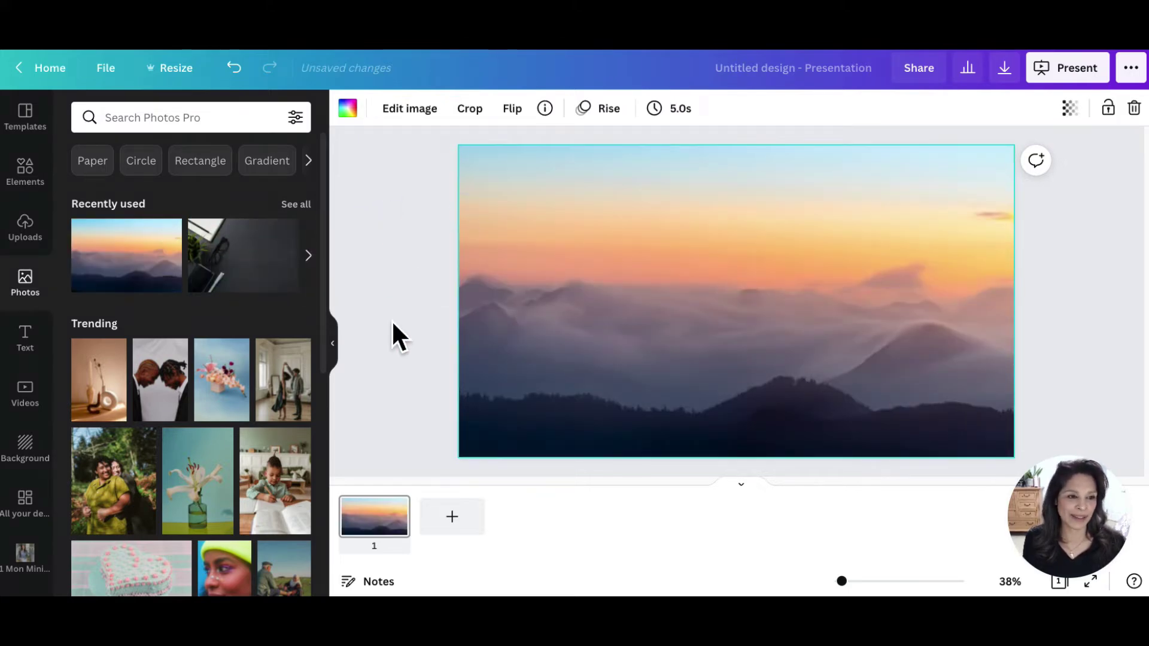
pyautogui.click(31, 341)
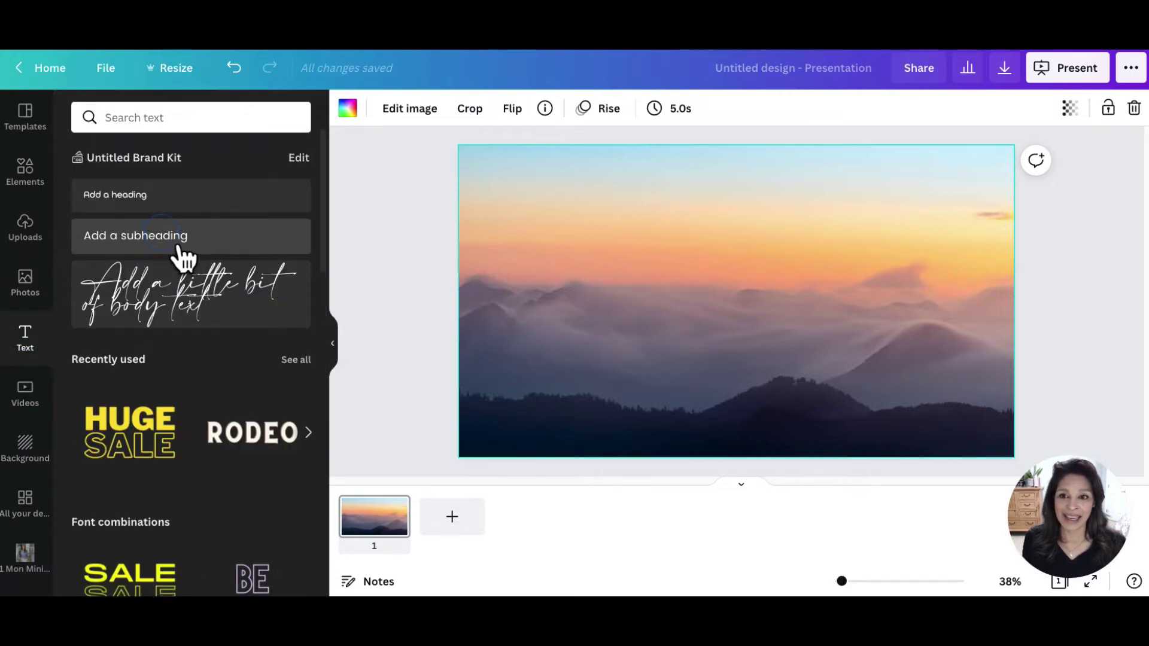
pyautogui.click(179, 246)
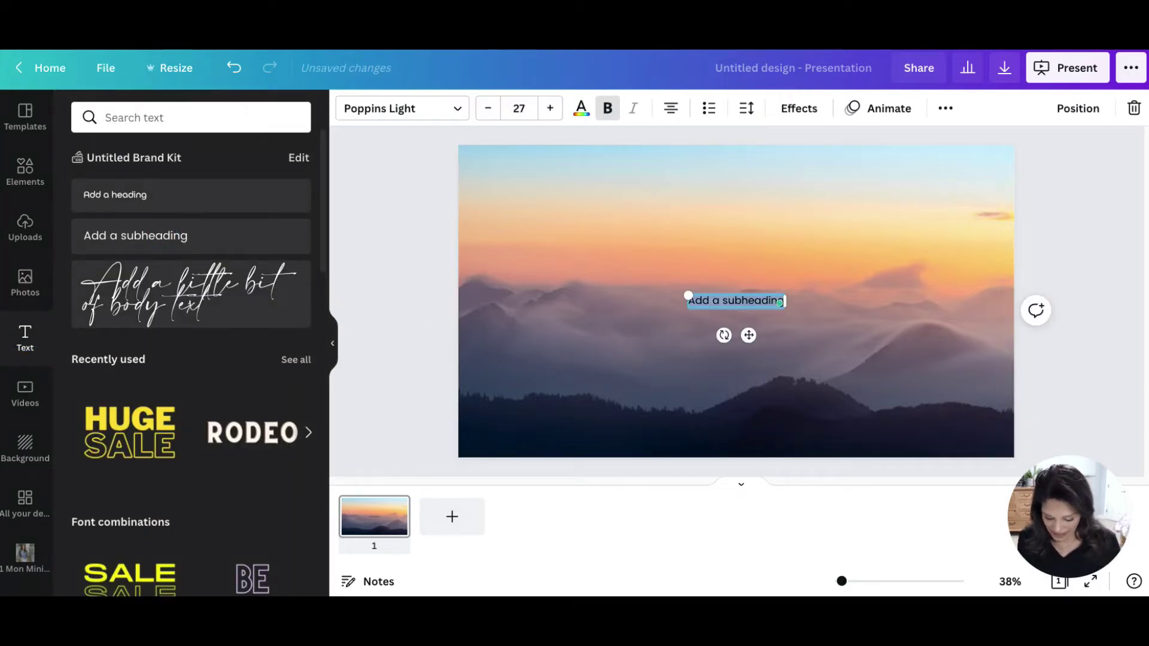
# Replace the subheading with 'God's Promises', enlarge it to size 98 and centre it
pyautogui.press('BackSpace')
pyautogui.write("God's Prom")
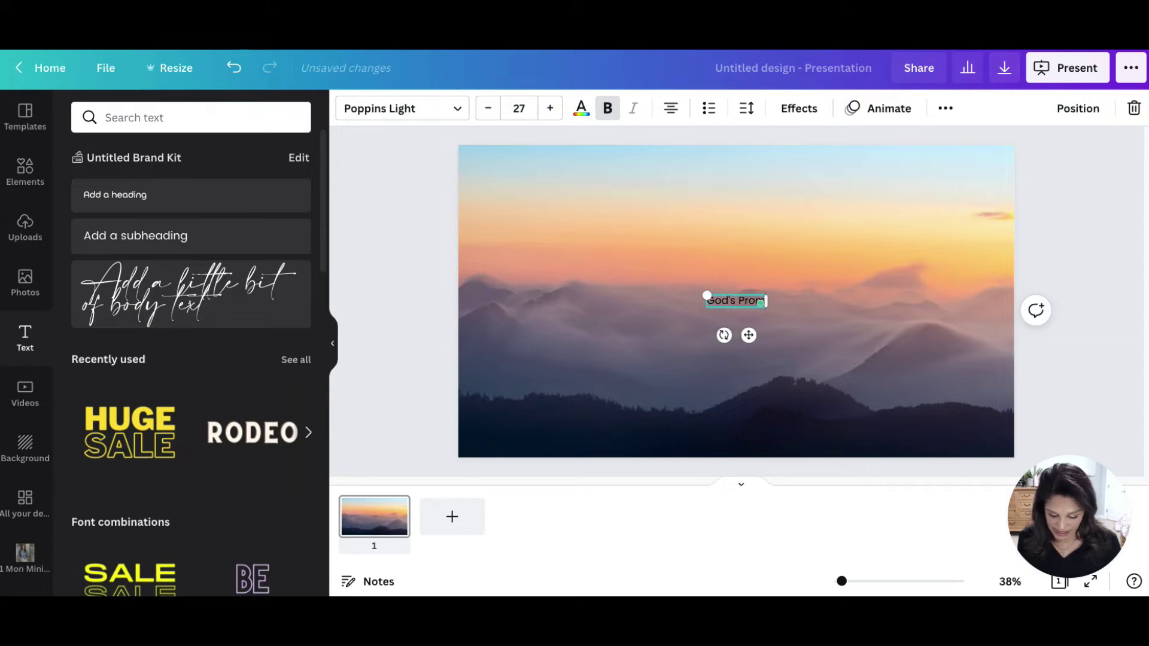
pyautogui.write('ises')
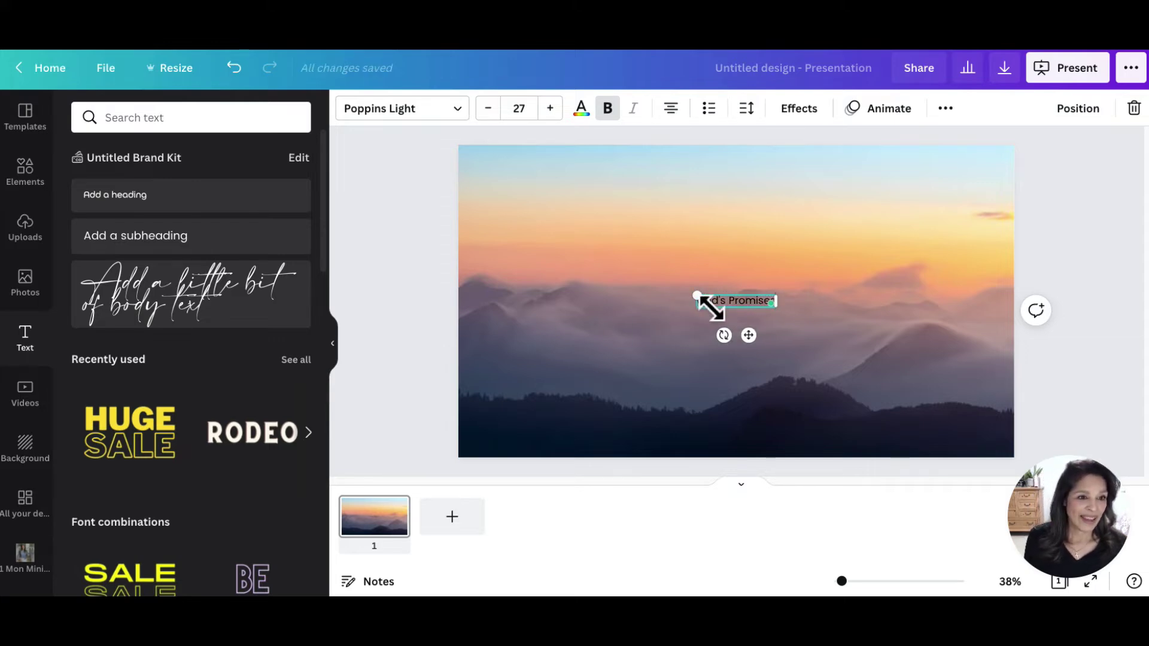
pyautogui.moveTo(699, 297); pyautogui.dragTo(491, 262)
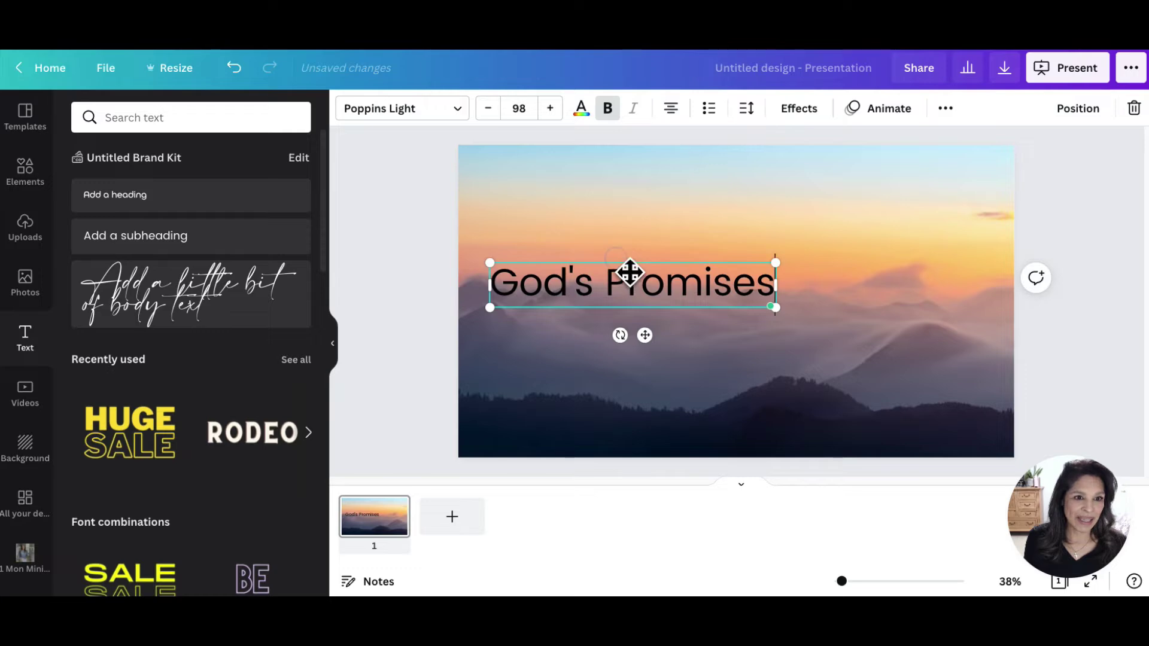
pyautogui.moveTo(630, 273); pyautogui.dragTo(734, 279)
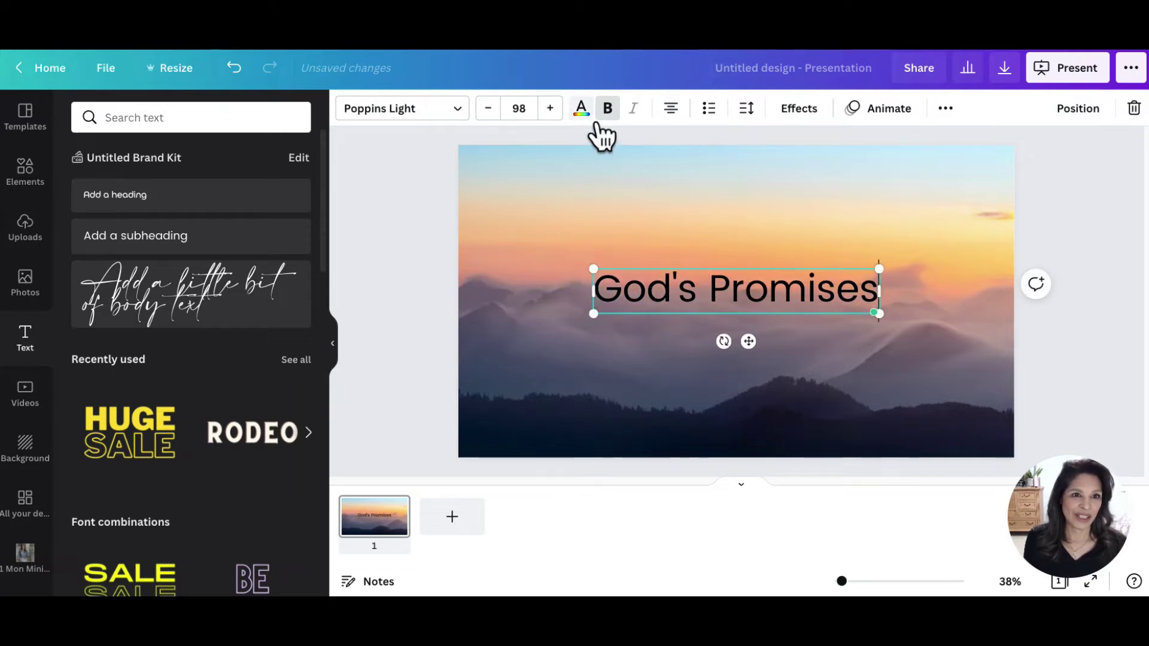
# Make the 'God's Promises' title text white
pyautogui.click(597, 122)
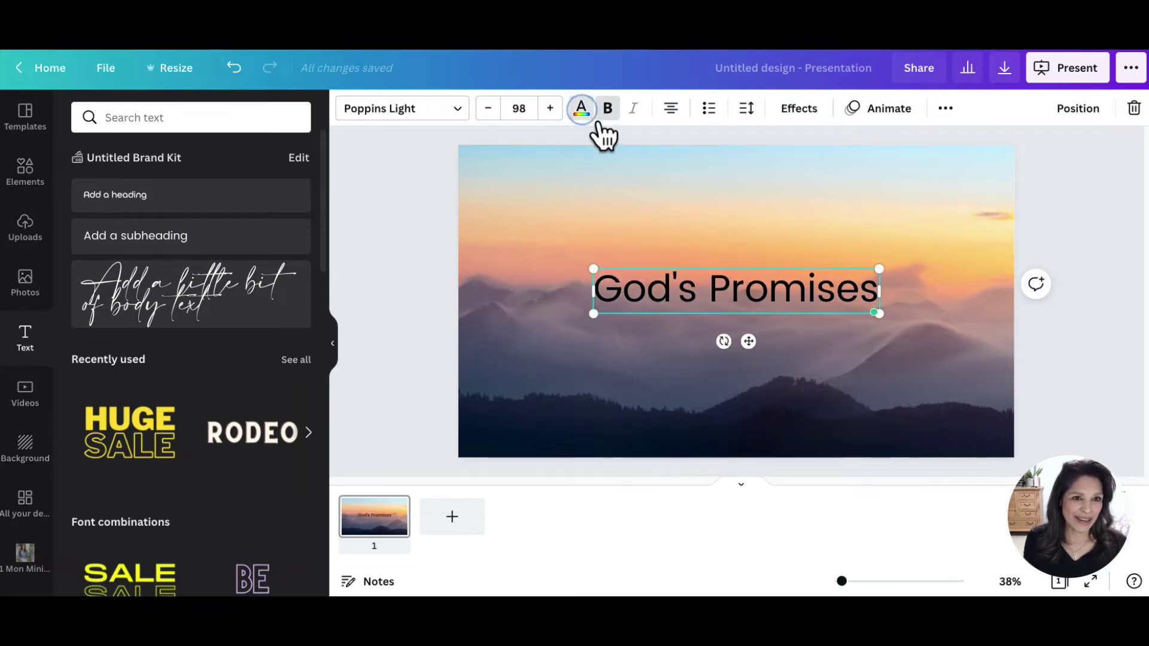
pyautogui.click(183, 202)
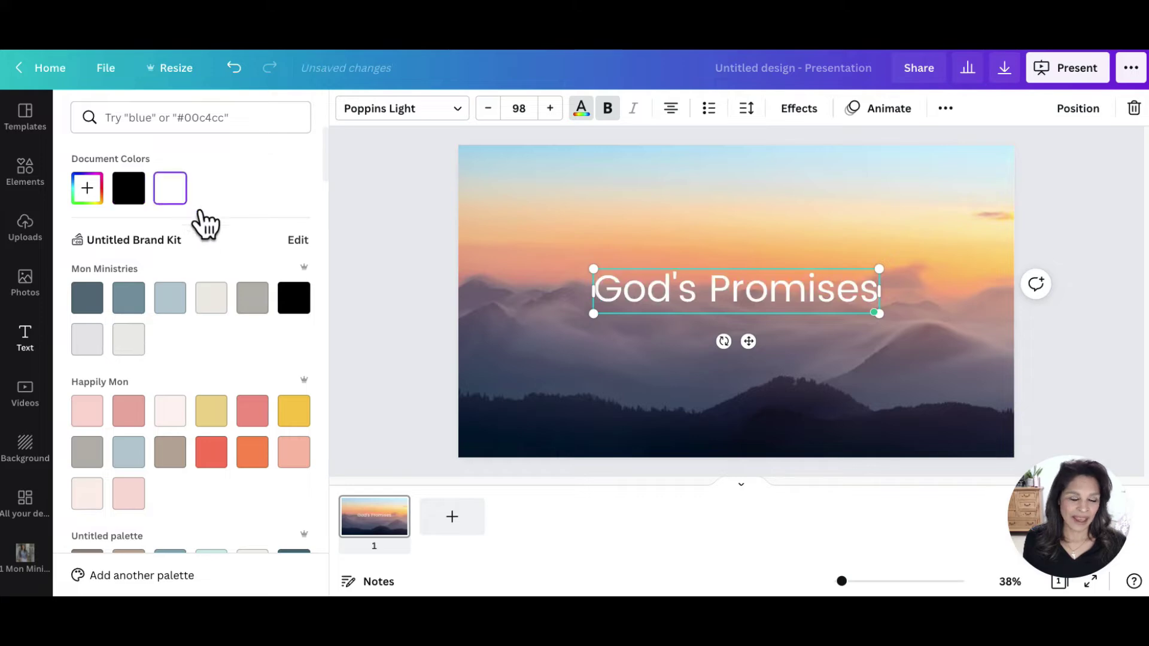
pyautogui.click(897, 228)
pyautogui.click(962, 211)
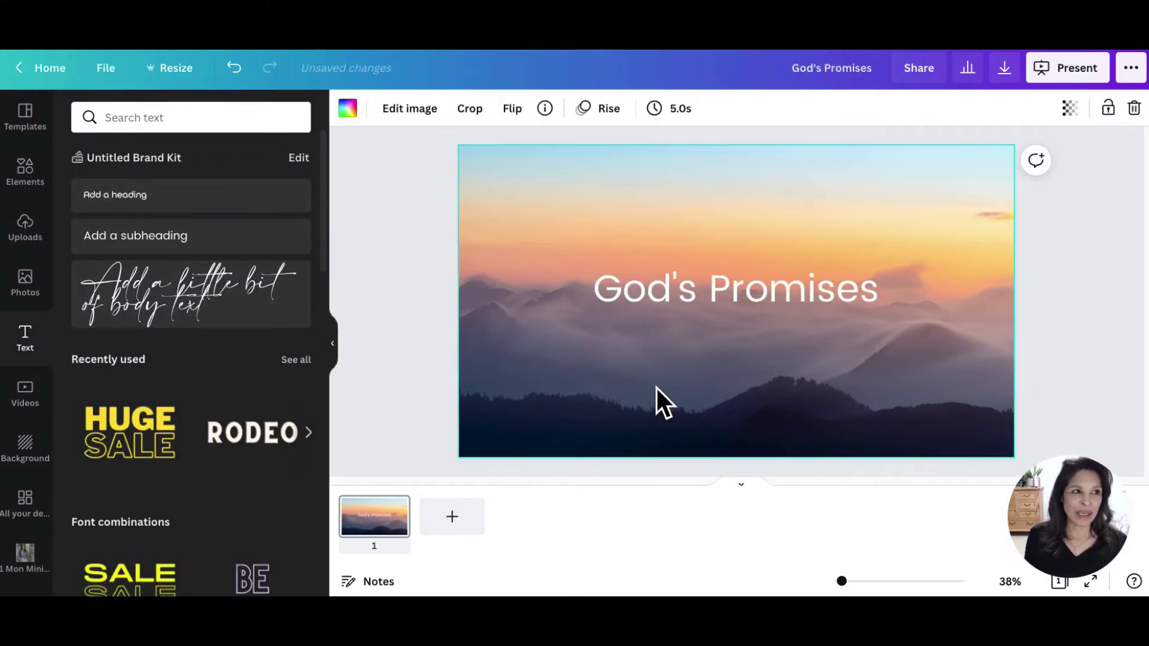
pyautogui.click(1012, 77)
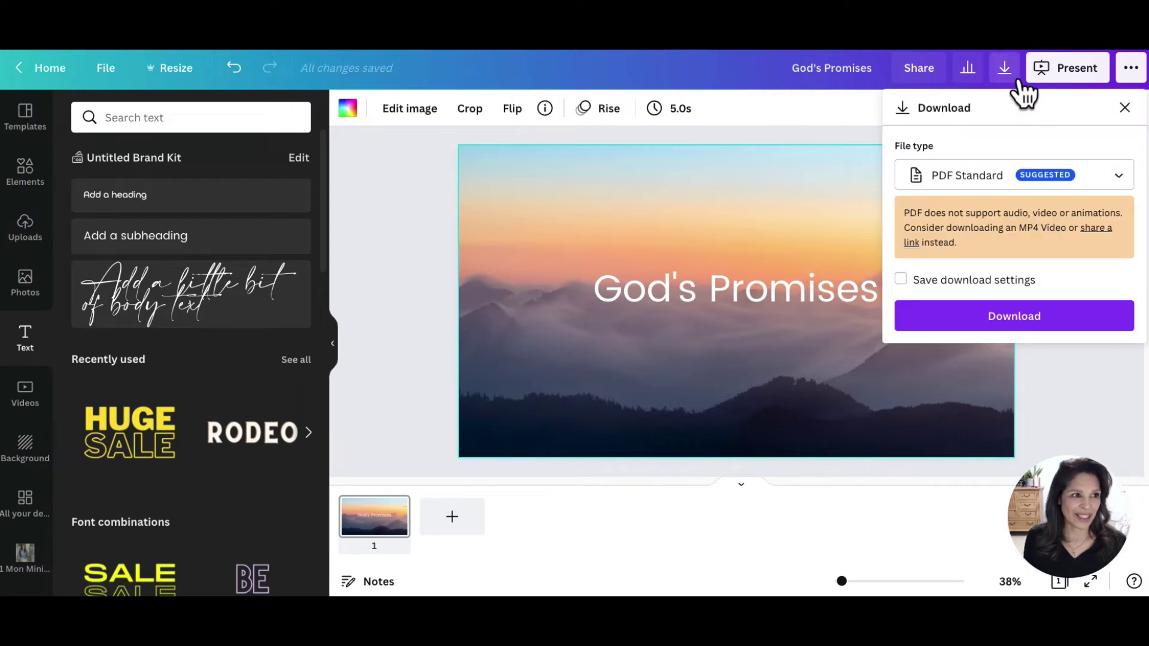
pyautogui.click(978, 193)
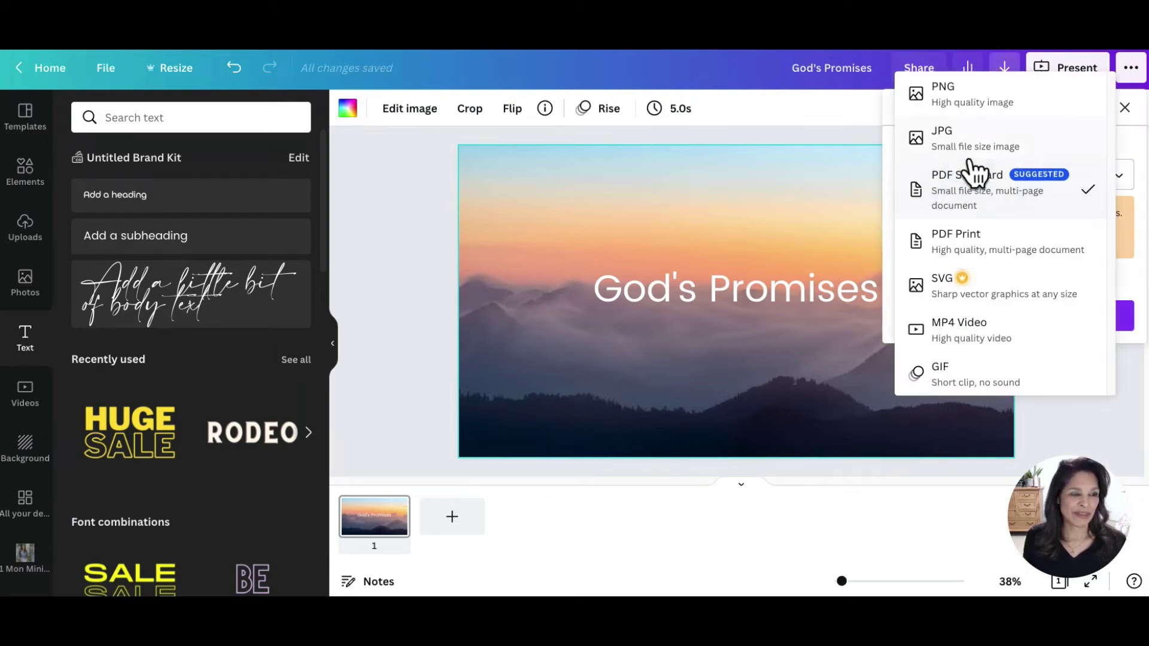
pyautogui.click(959, 103)
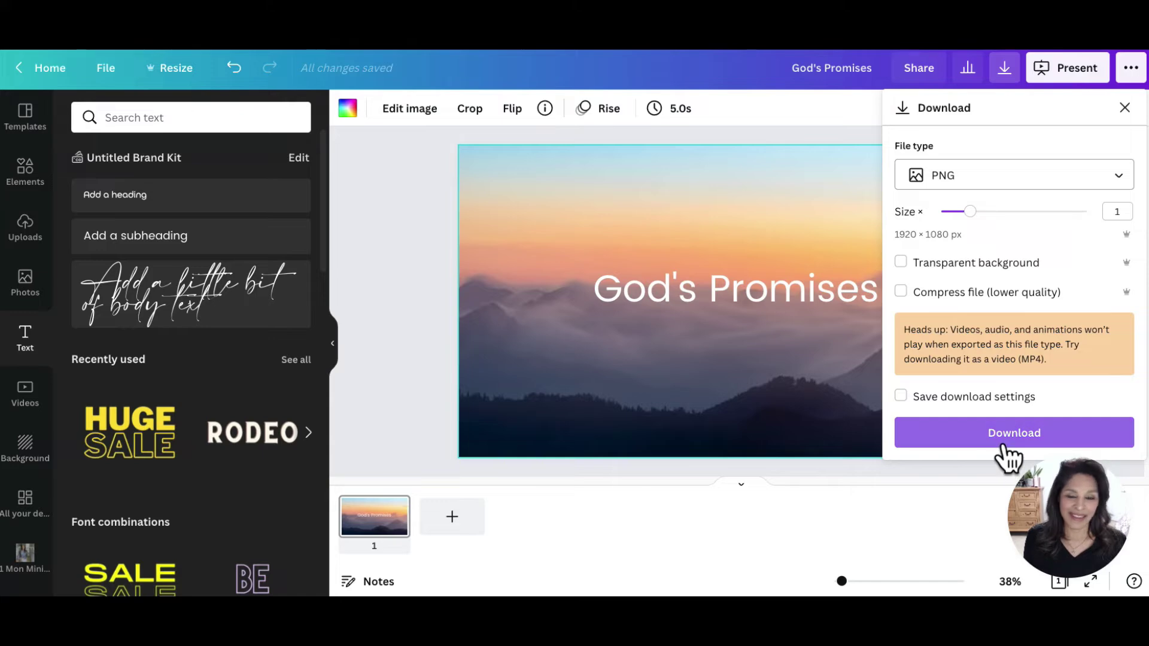
pyautogui.click(412, 348)
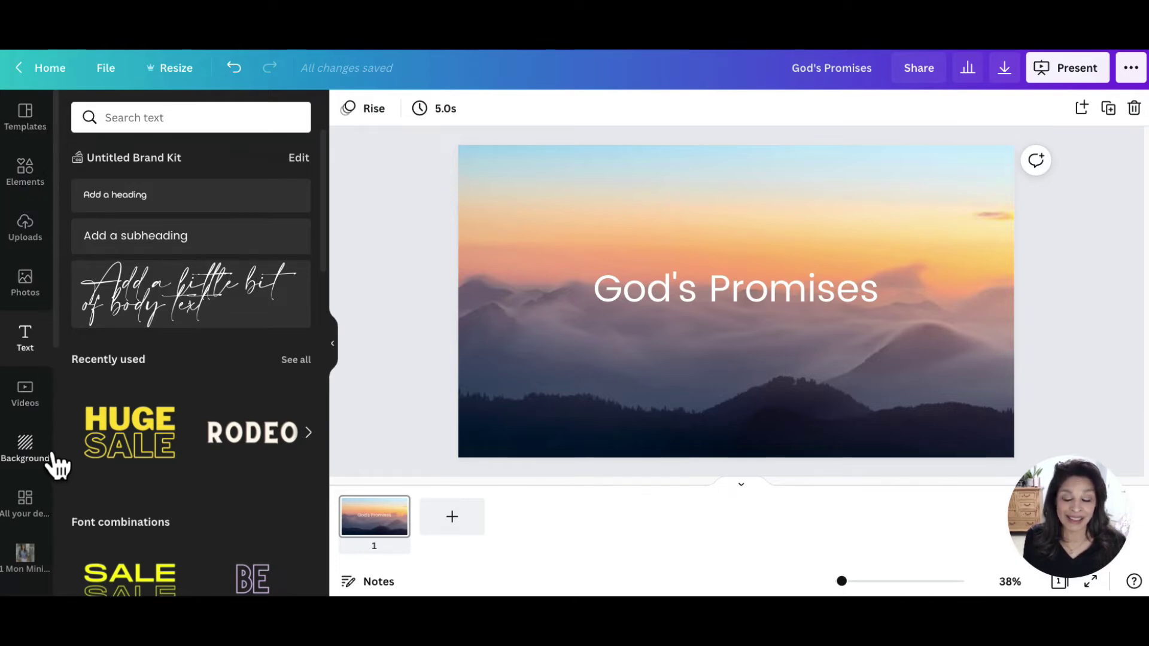
# Open the More apps panel listing Styles, Audio, Charts, Bitmoji and QR Code
pyautogui.scroll(-8, 52, 462)
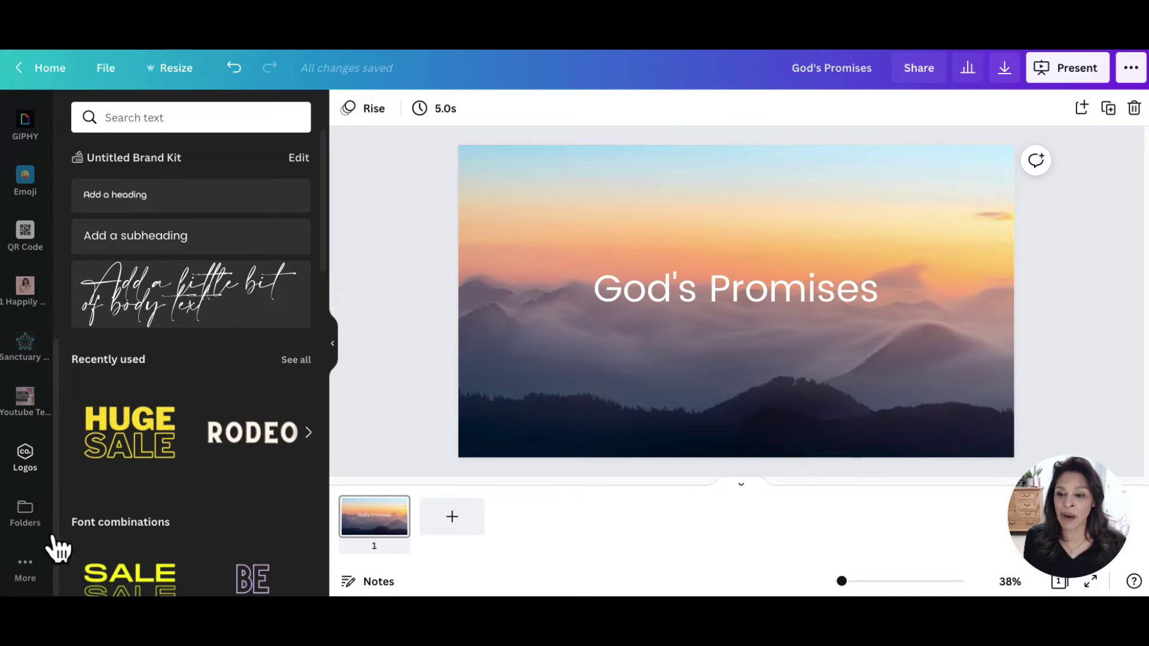
pyautogui.click(44, 582)
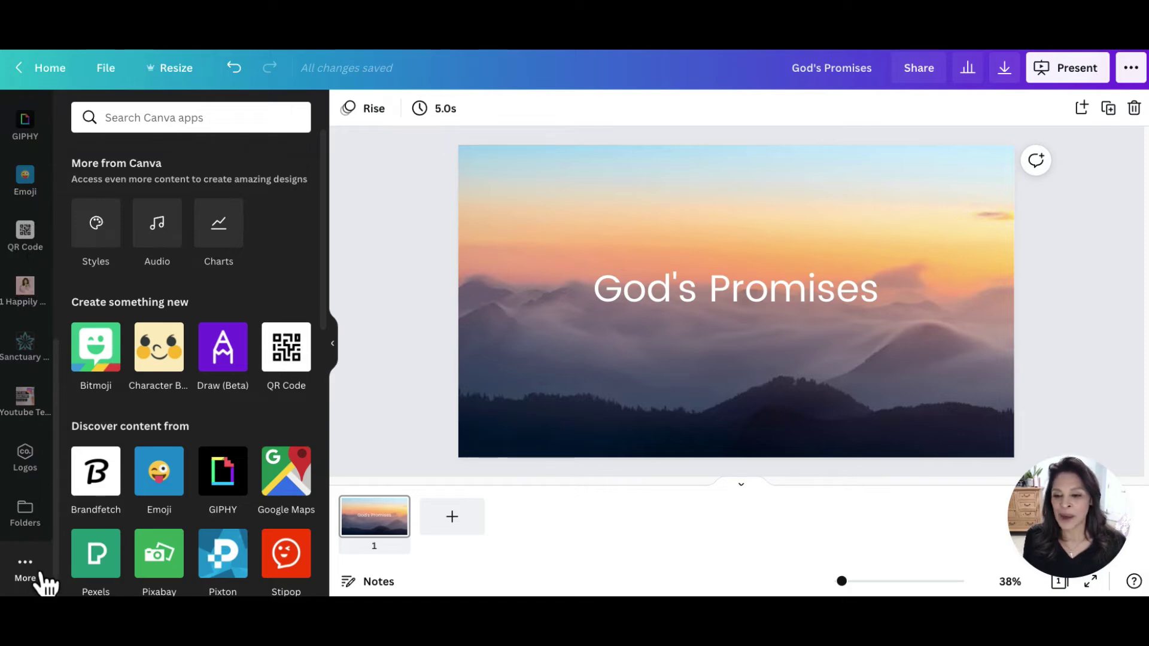
pyautogui.scroll(5, 51, 359)
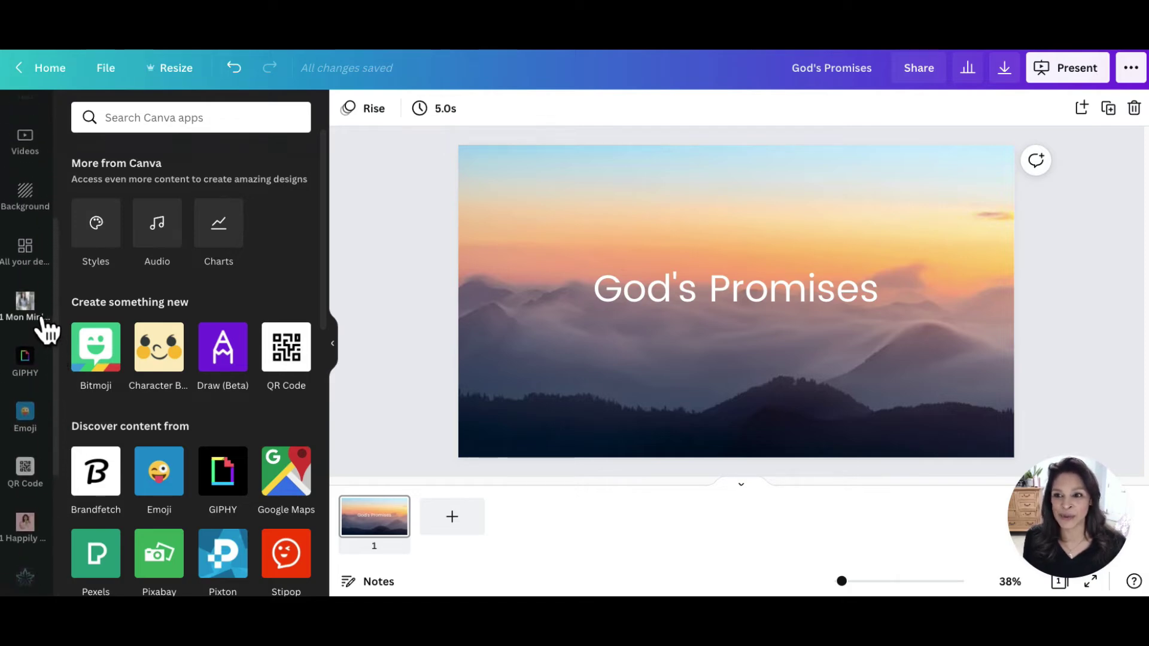
pyautogui.scroll(3, 41, 292)
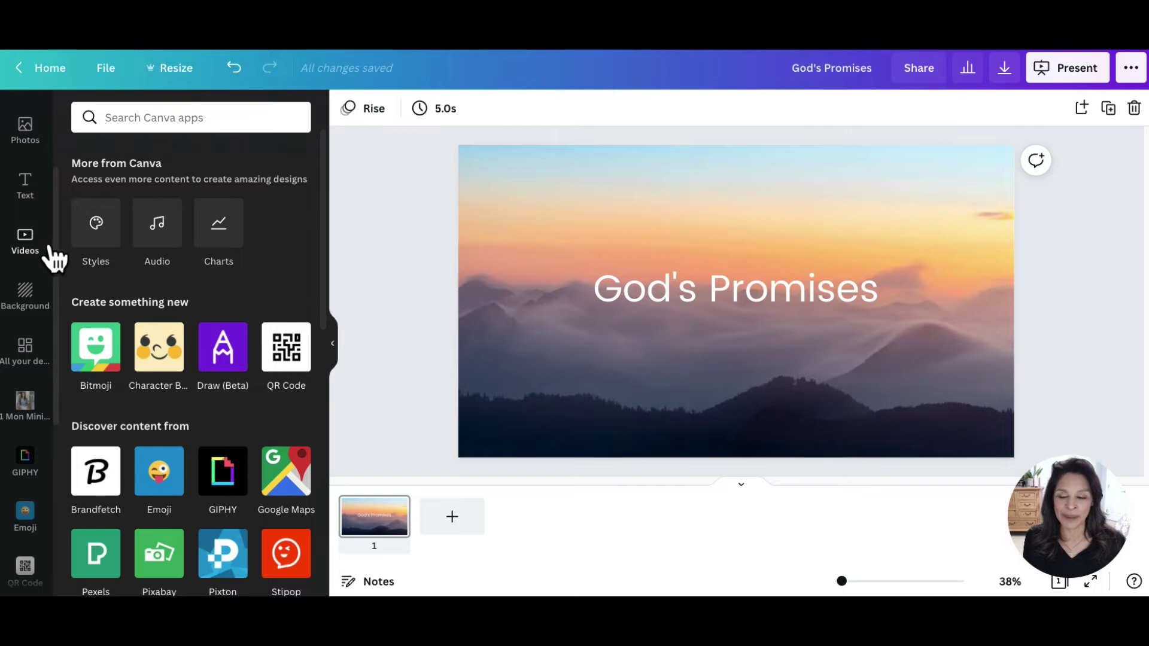
# Replace the mountain photo with the rain-on-green-leaves video, then select the title
pyautogui.click(43, 249)
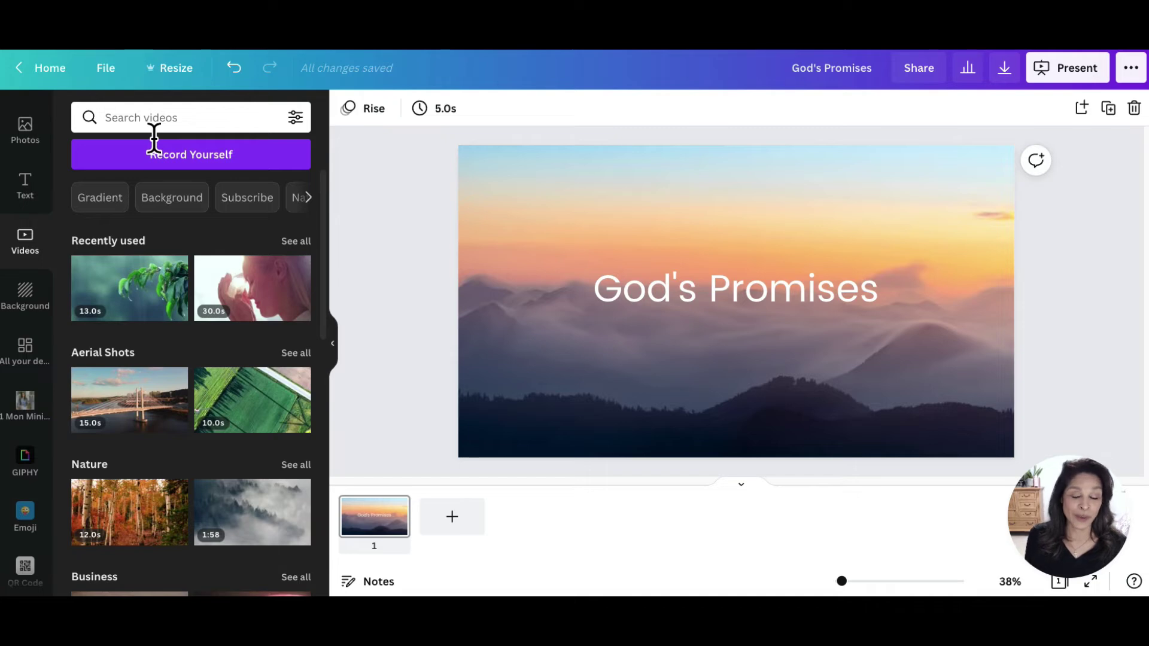
pyautogui.moveTo(157, 303)
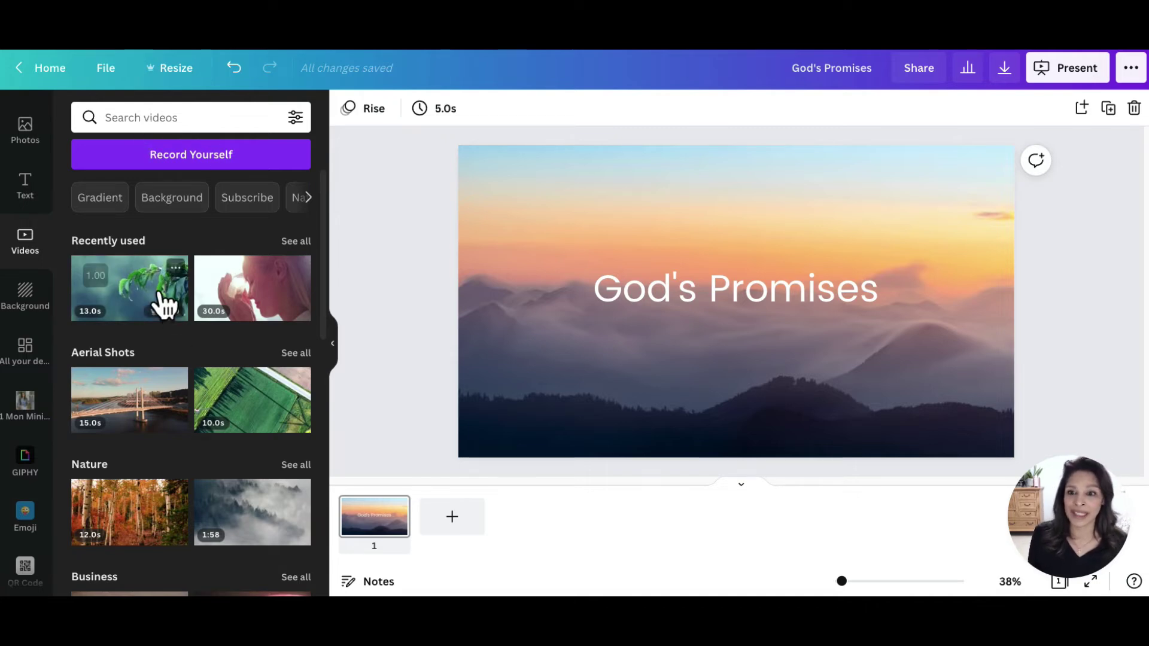
pyautogui.moveTo(156, 303); pyautogui.dragTo(469, 218)
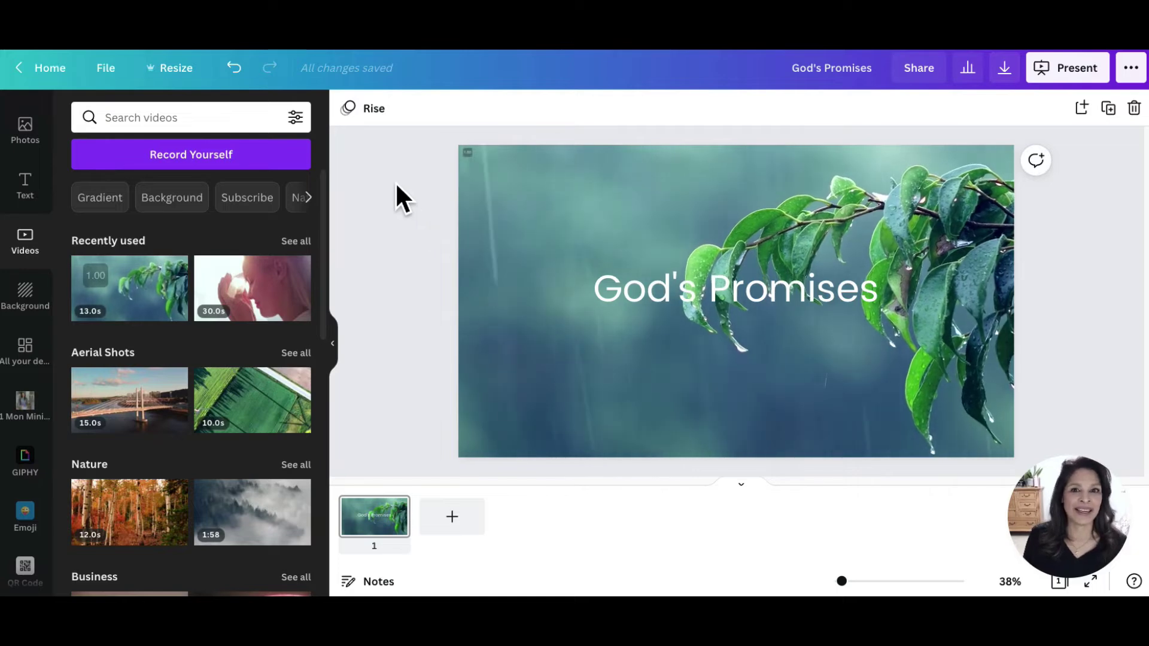
pyautogui.click(729, 292)
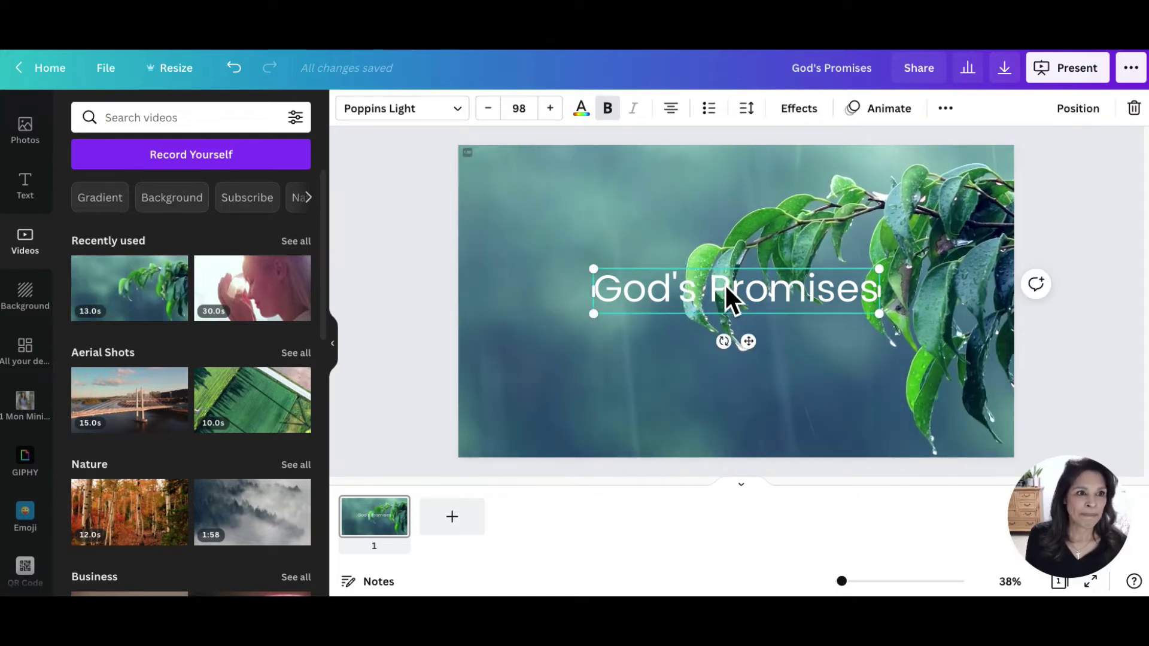
# Give the title the Lift effect, trying Curve shape before reverting to None
pyautogui.click(817, 119)
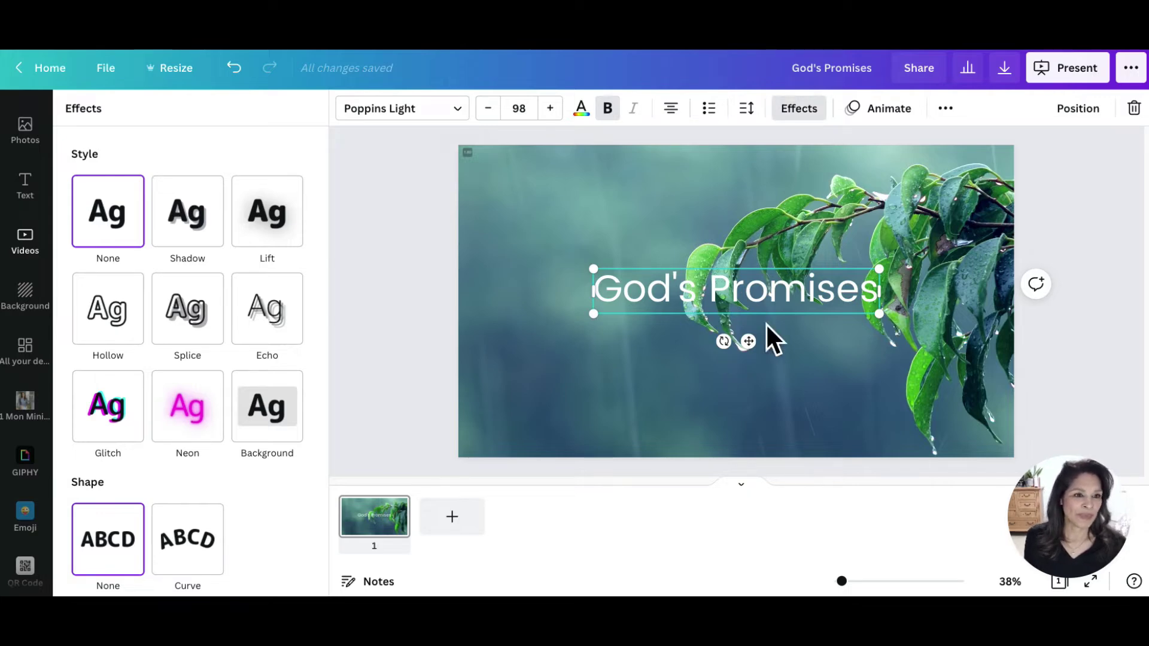
pyautogui.click(209, 233)
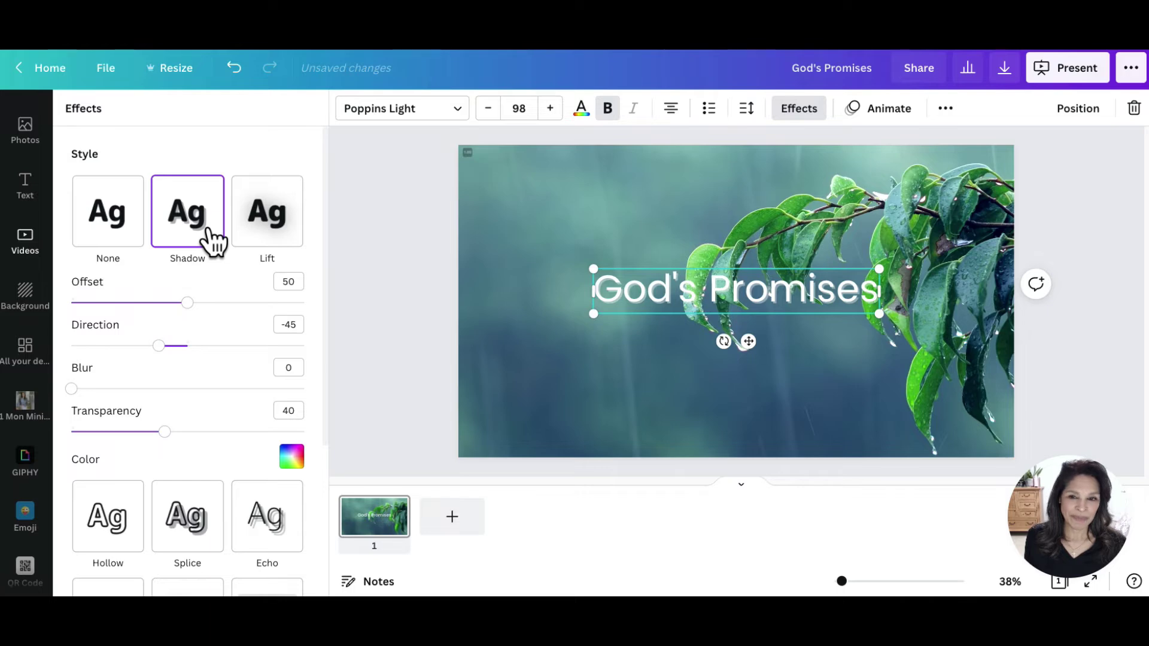
pyautogui.click(268, 230)
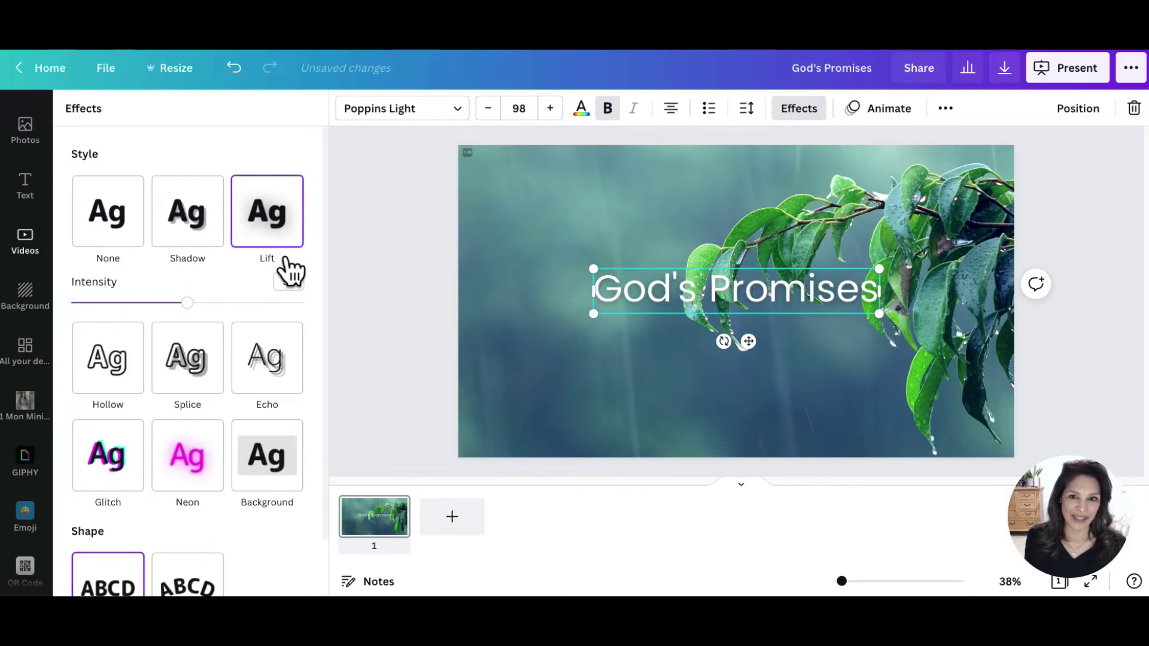
pyautogui.scroll(-2, 257, 436)
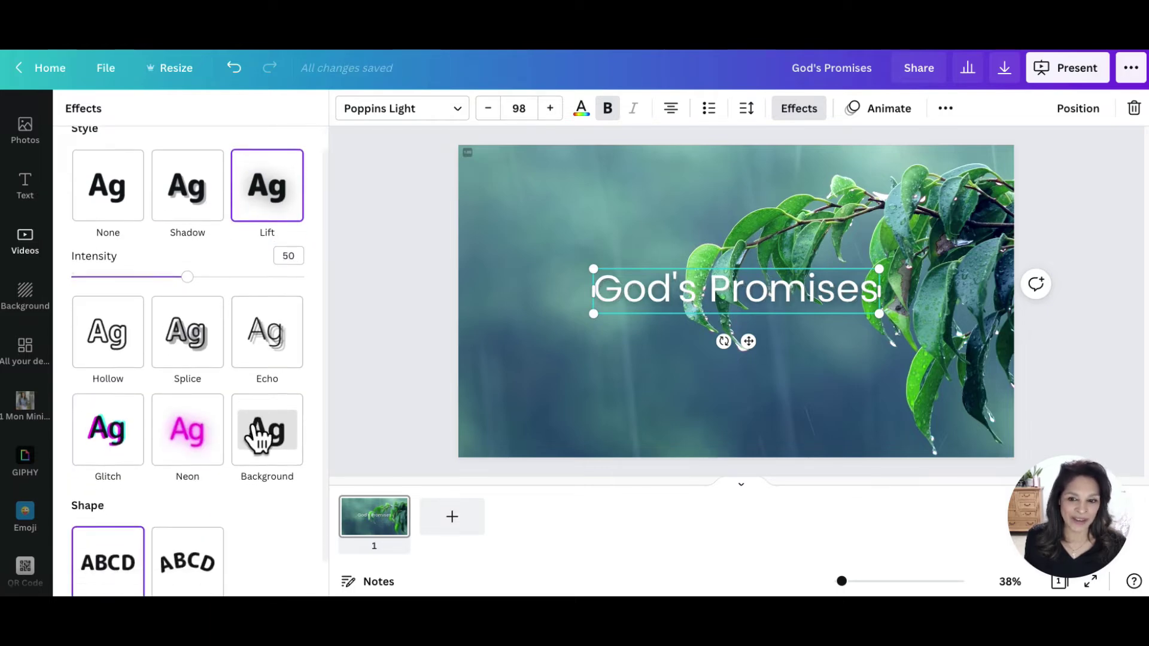
pyautogui.click(218, 546)
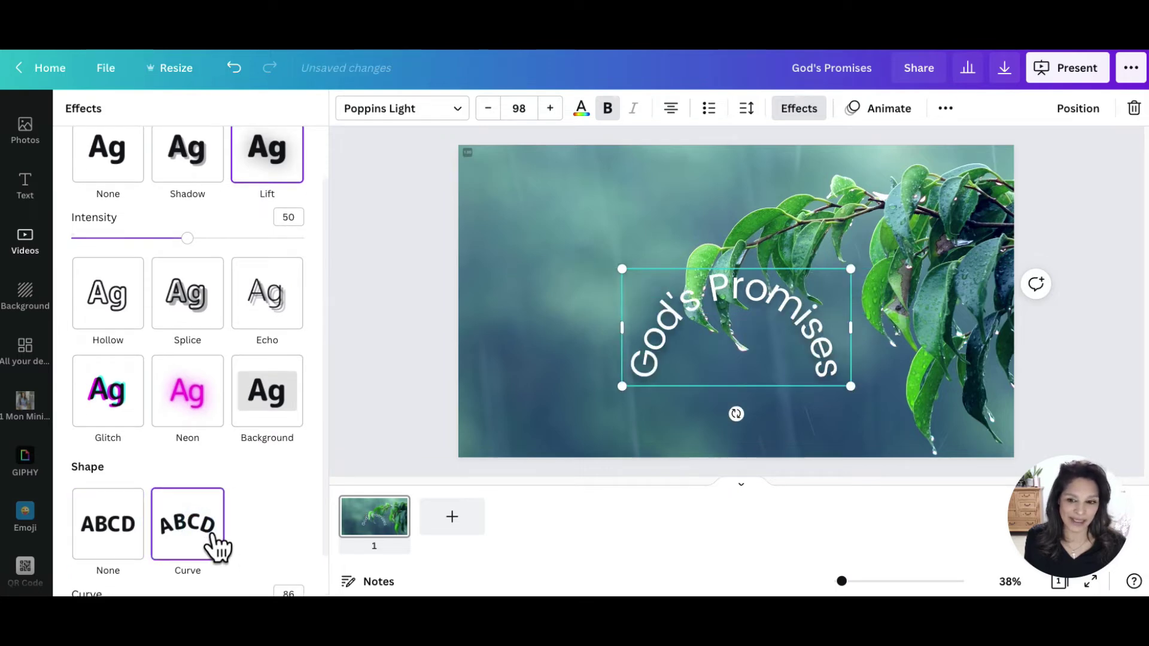
pyautogui.click(135, 547)
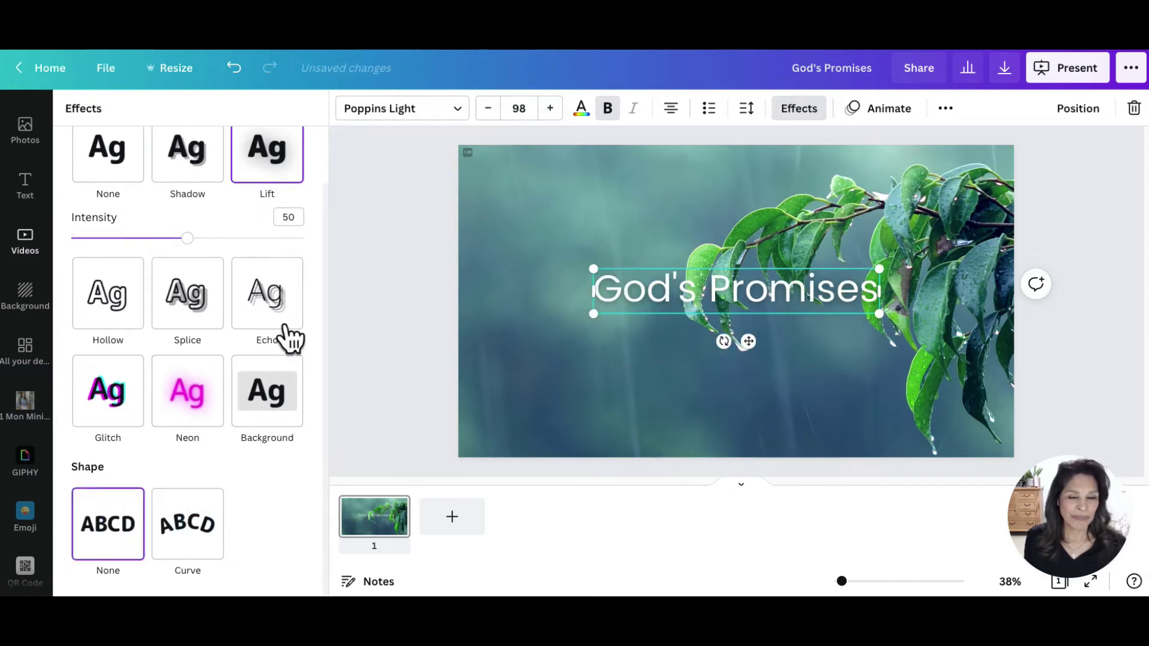
# Preview Rise, Pan, Fade, Shift and Ascend title animations, then apply Typewriter
pyautogui.click(910, 134)
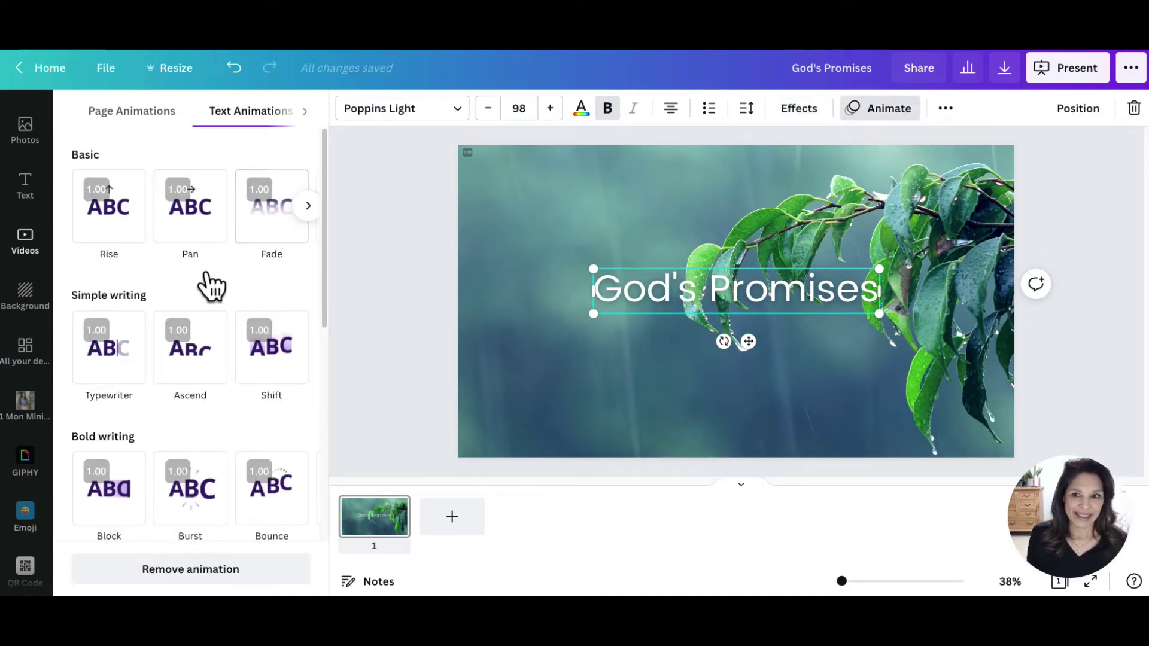
pyautogui.click(128, 238)
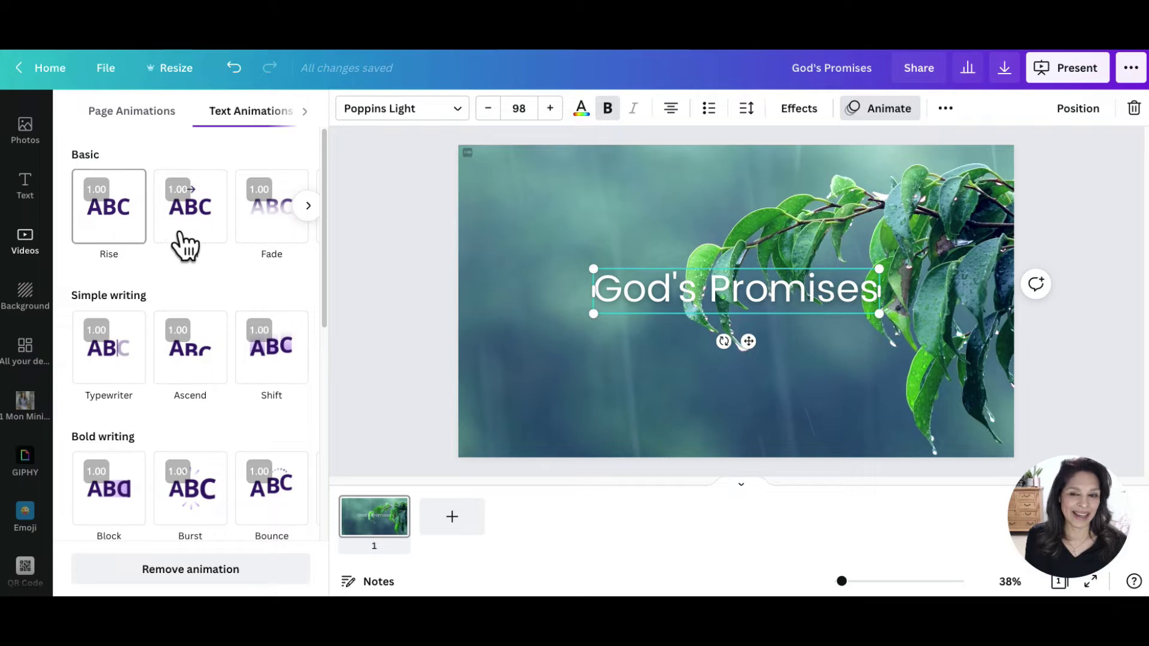
pyautogui.click(210, 235)
pyautogui.click(297, 238)
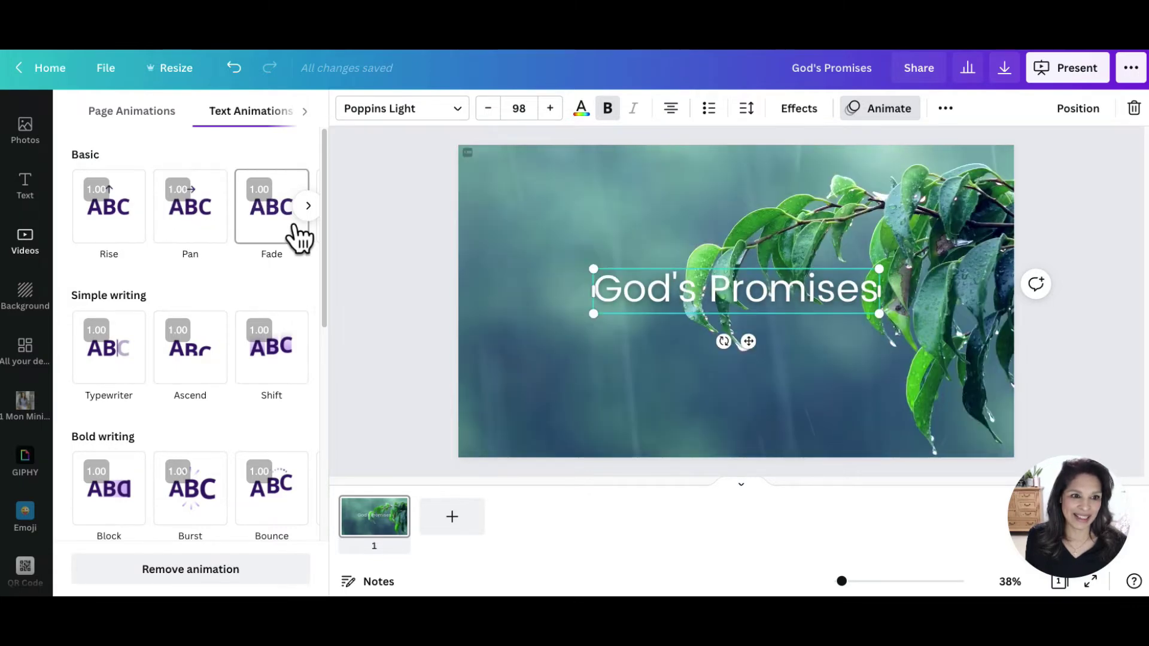
pyautogui.click(282, 359)
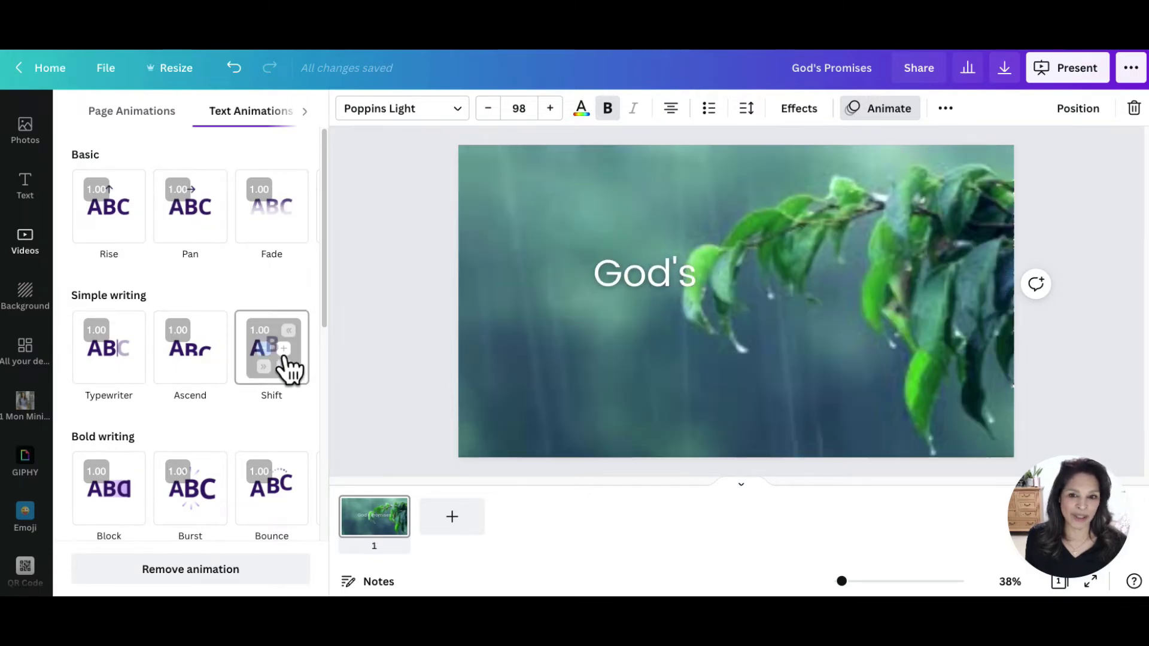
pyautogui.click(221, 371)
pyautogui.click(129, 375)
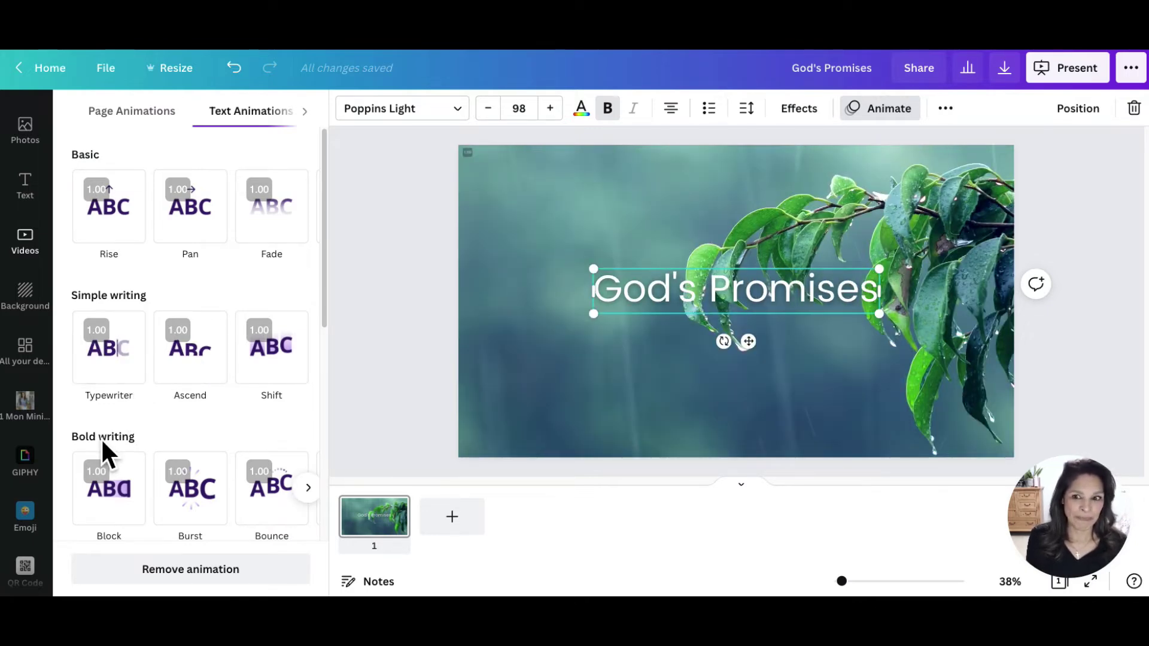
pyautogui.click(120, 367)
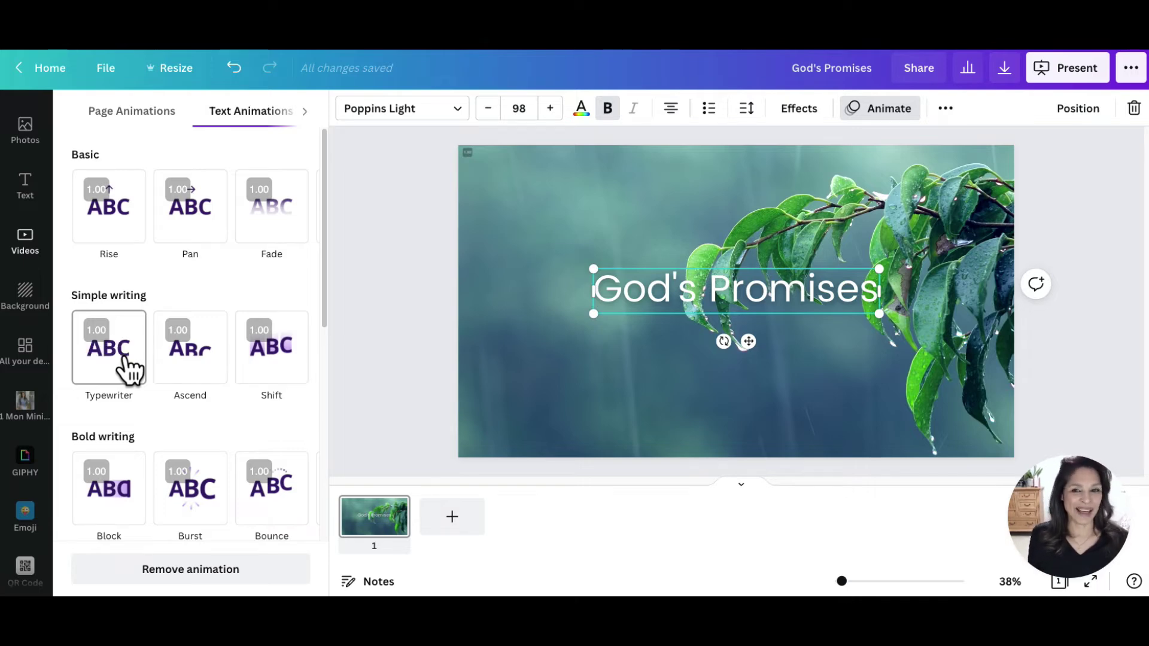
# Try the Block, Burst, Bounce and Scrapbook text animations on the title
pyautogui.click(114, 506)
pyautogui.click(201, 510)
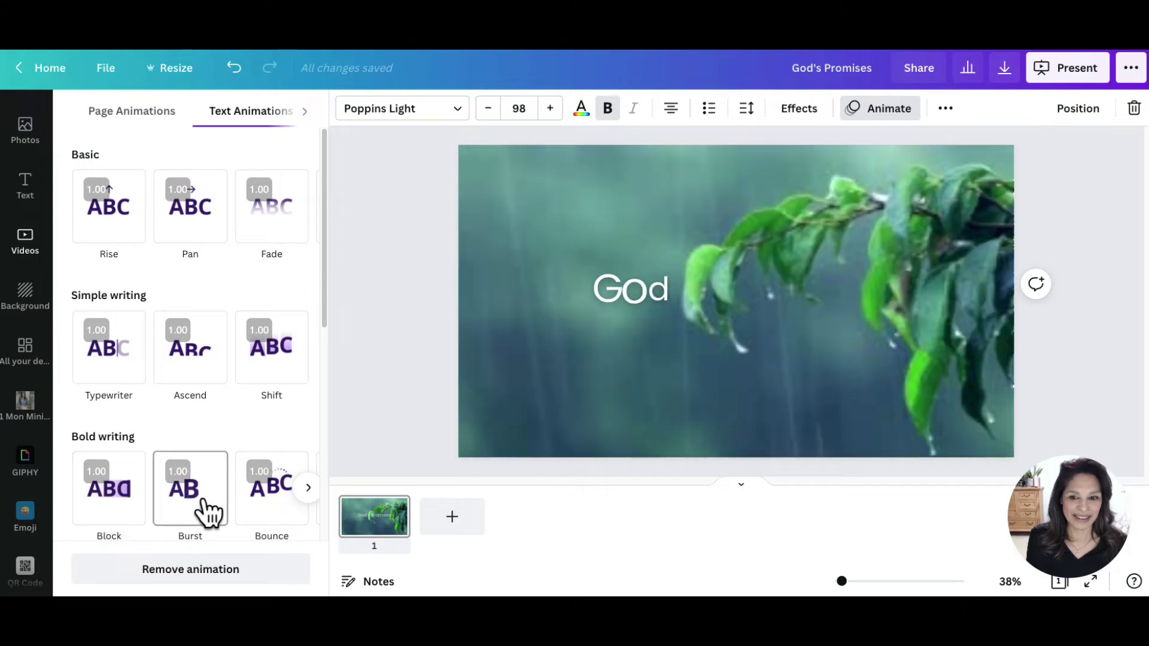
pyautogui.click(281, 512)
pyautogui.scroll(-2, 285, 512)
pyautogui.scroll(-2, 286, 512)
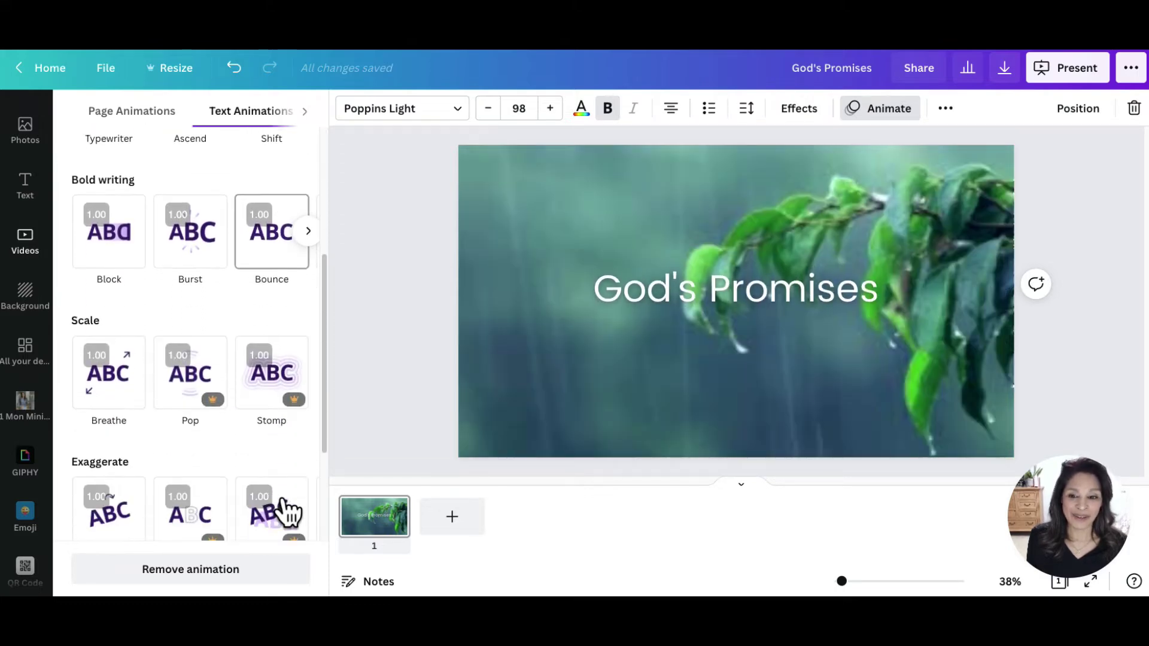
pyautogui.click(275, 502)
pyautogui.scroll(-2, 287, 511)
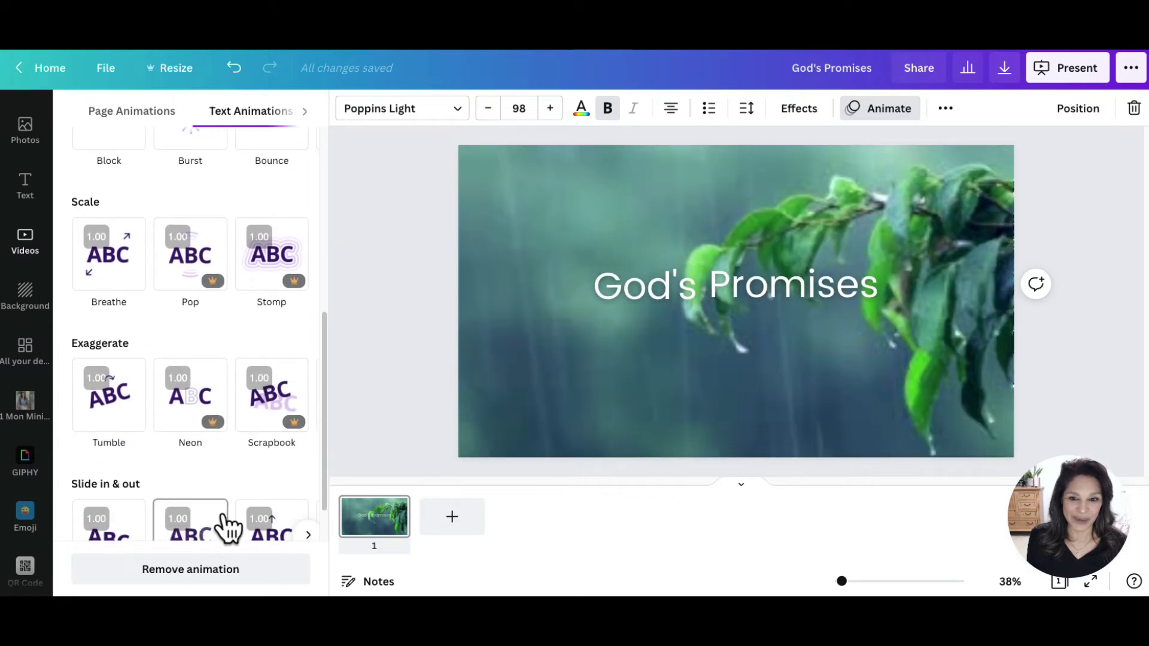
pyautogui.scroll(1, 258, 406)
pyautogui.scroll(5, 259, 407)
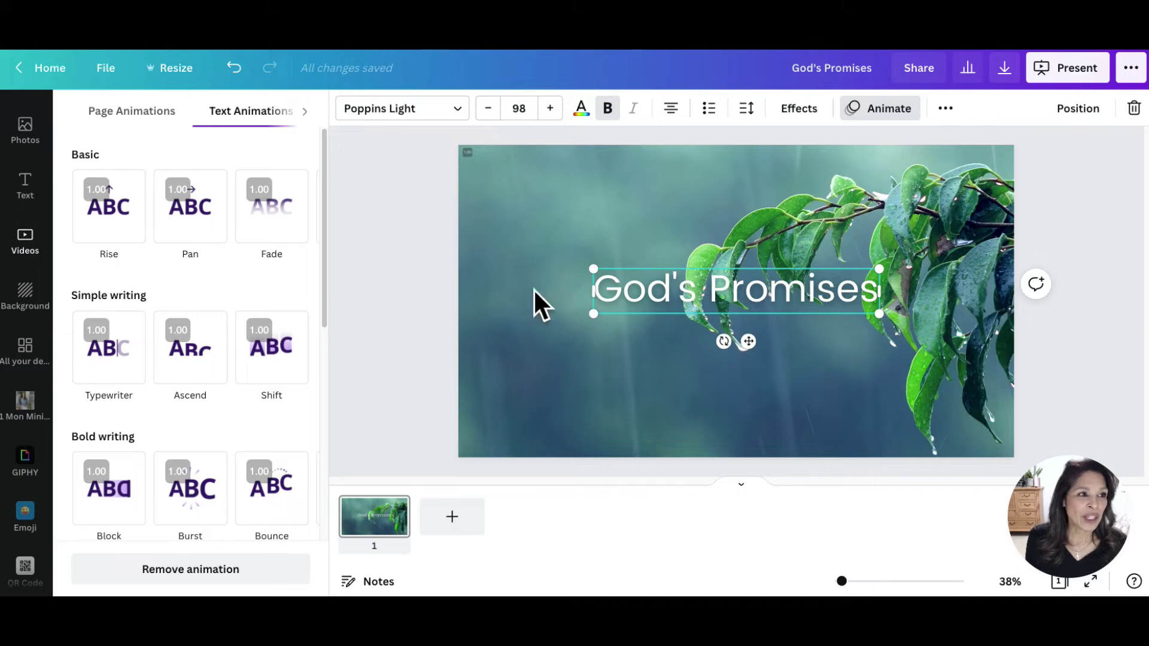
# Download the God's Promises slide with MP4 Video as the file type
pyautogui.click(1024, 79)
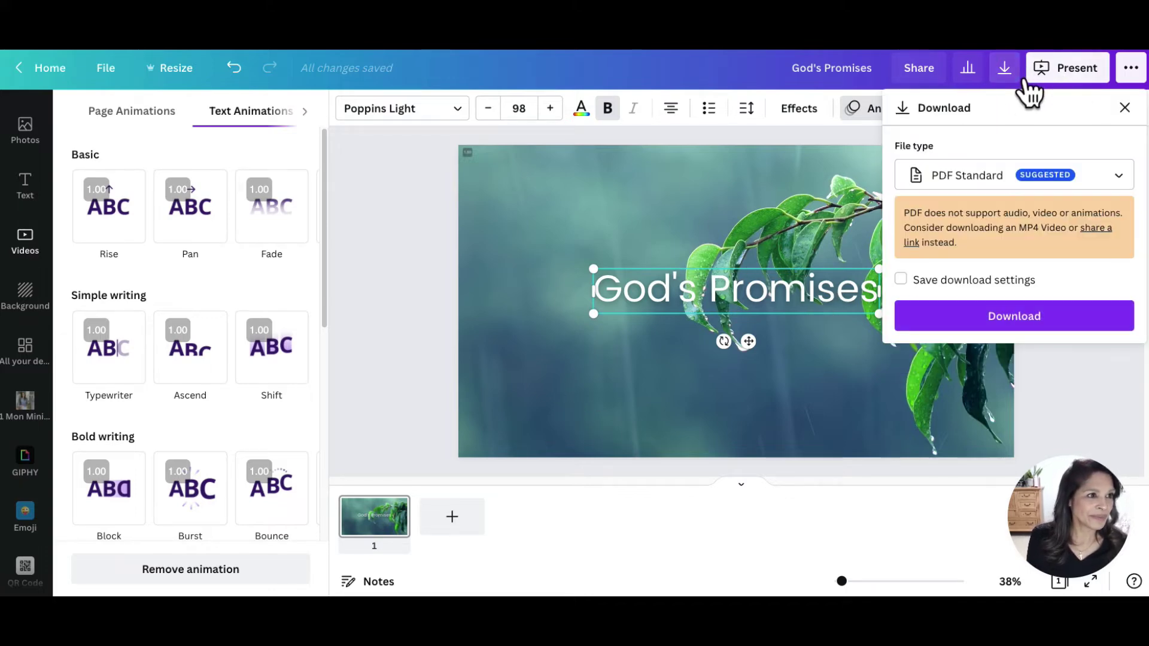
pyautogui.click(979, 187)
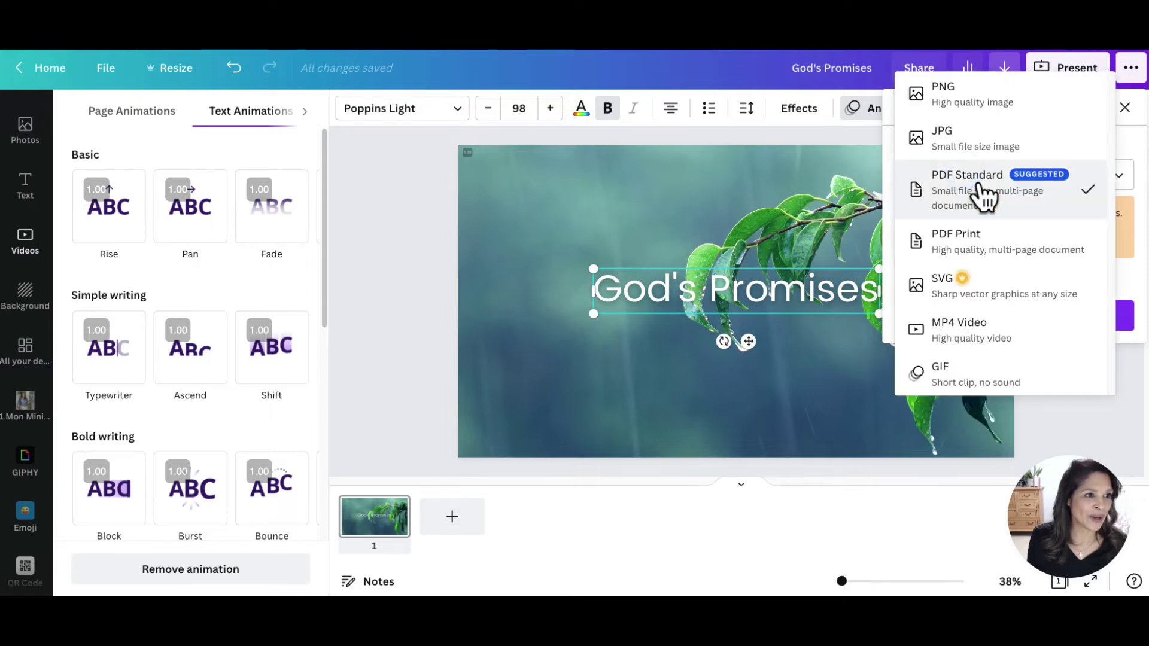
pyautogui.click(968, 331)
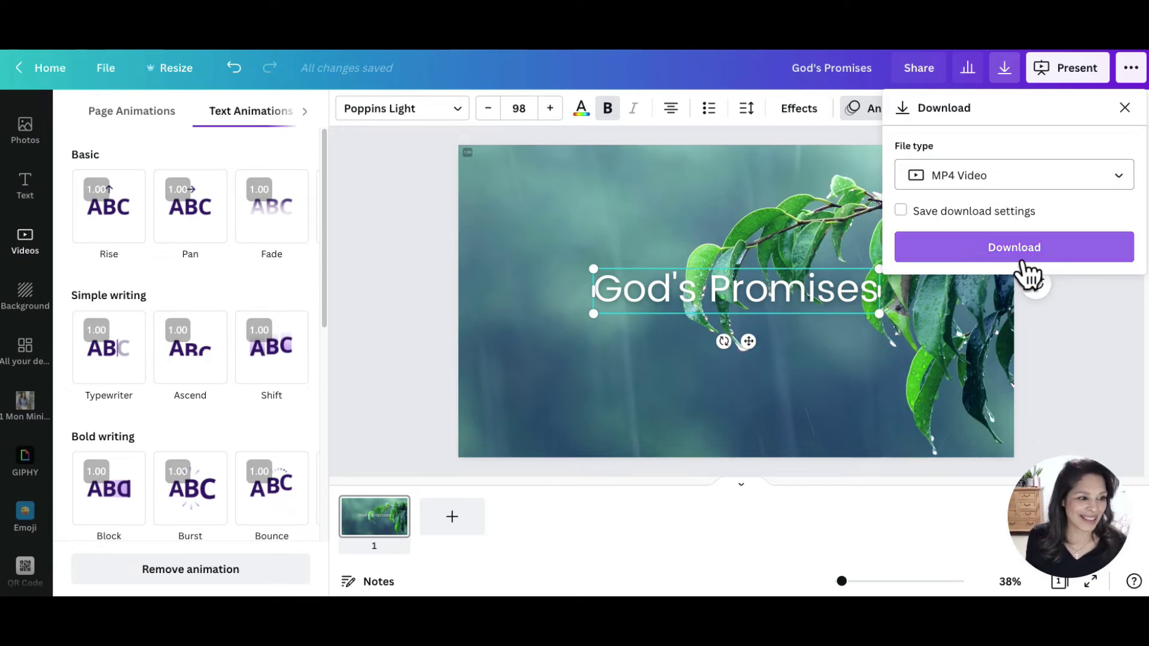
pyautogui.click(413, 247)
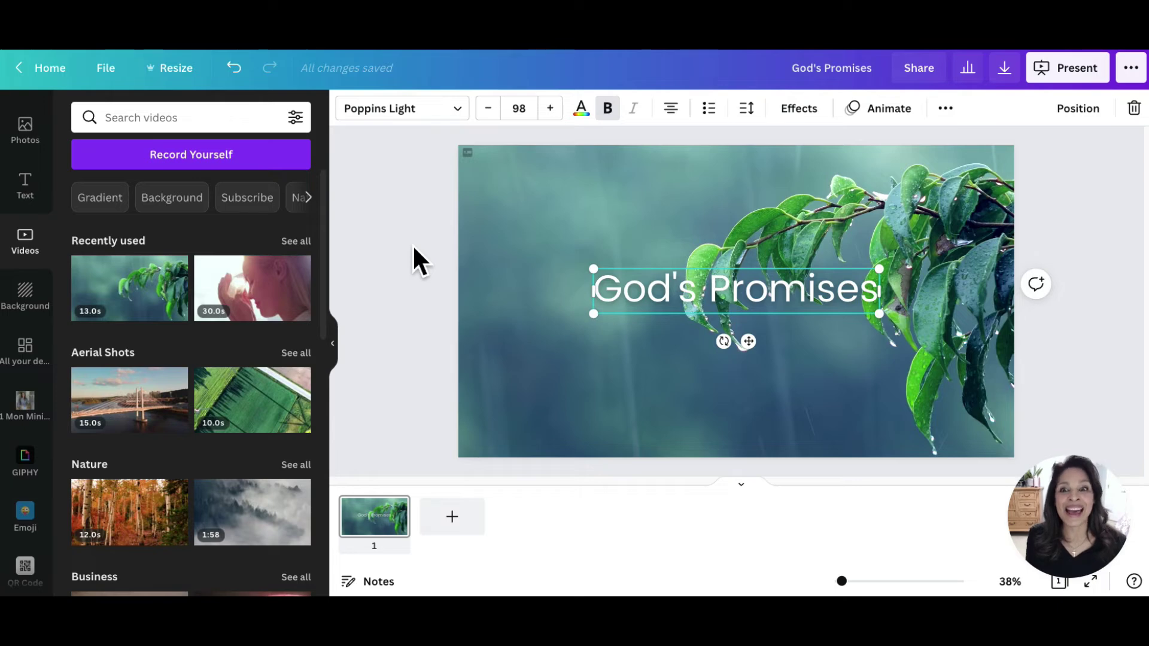
# Deselect the title, open Elements, and rerun the recent 'arrow:stickers' search
pyautogui.click(421, 235)
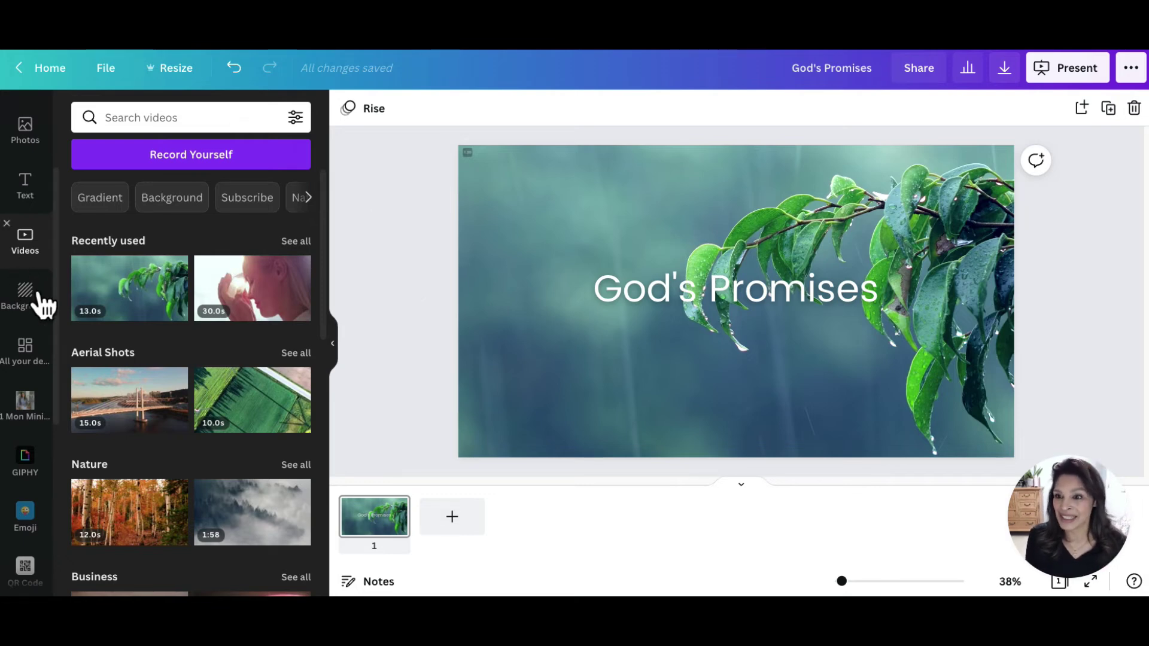
pyautogui.scroll(3, 48, 344)
pyautogui.click(34, 177)
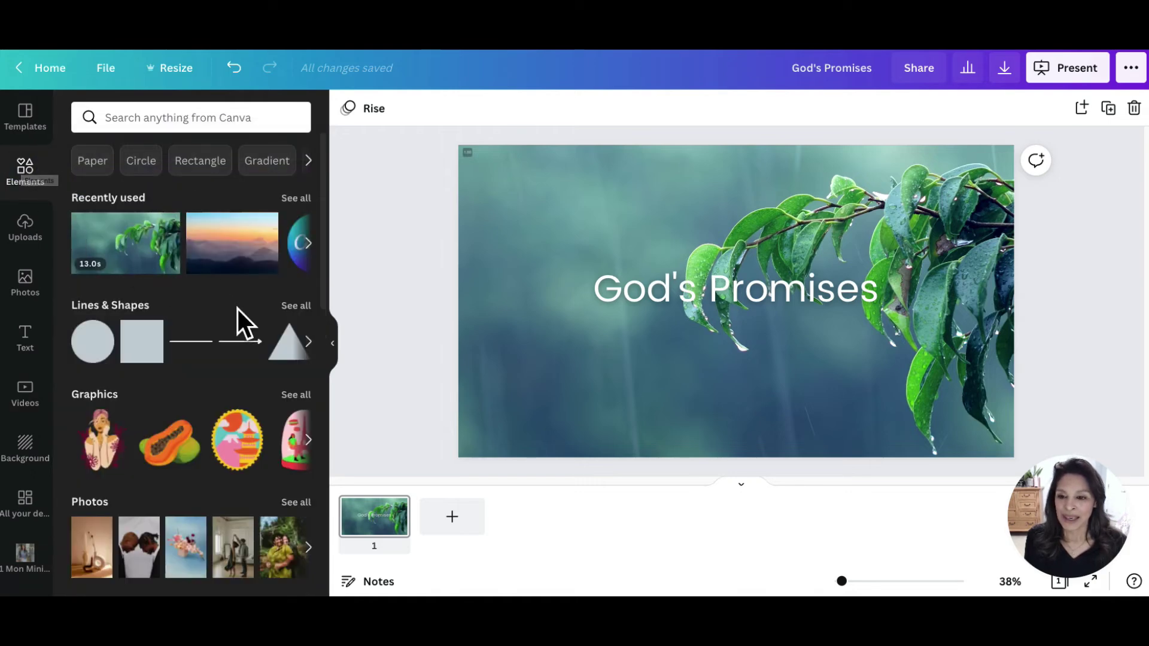
pyautogui.scroll(-4, 236, 301)
pyautogui.scroll(-8, 254, 326)
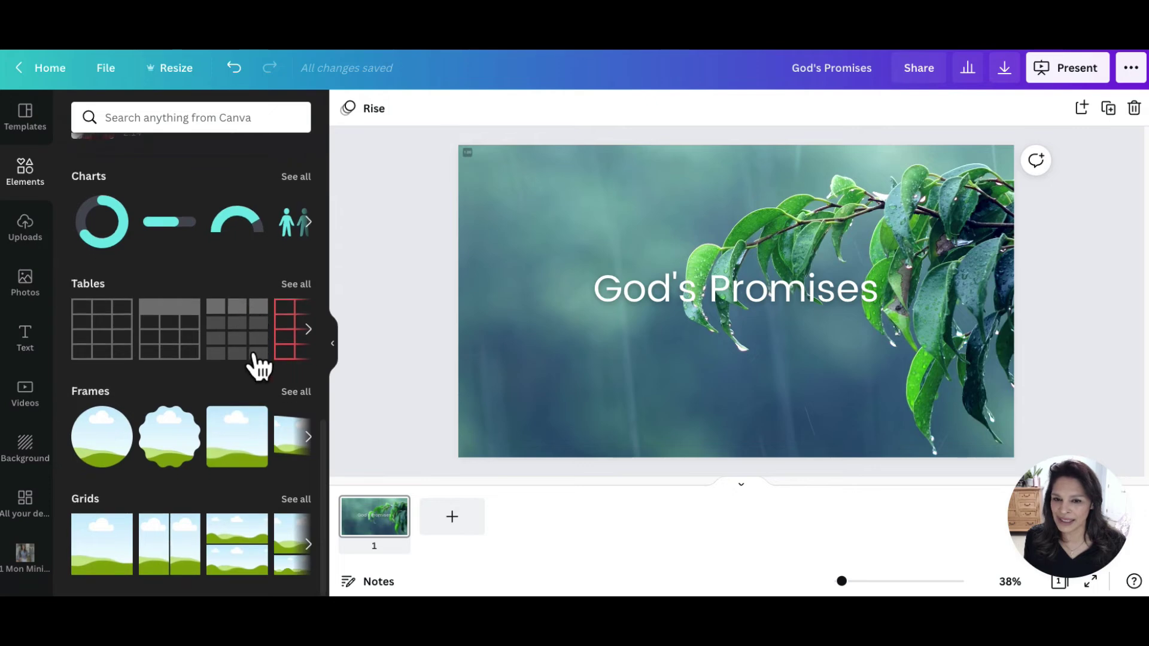
pyautogui.scroll(12, 257, 267)
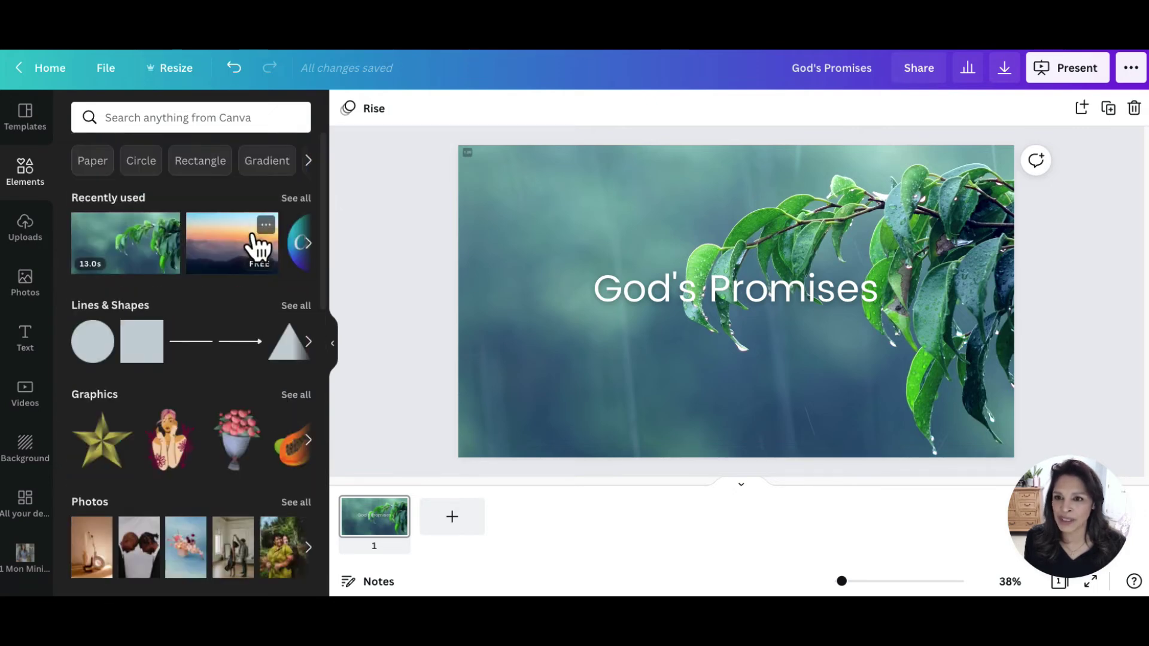
pyautogui.click(136, 119)
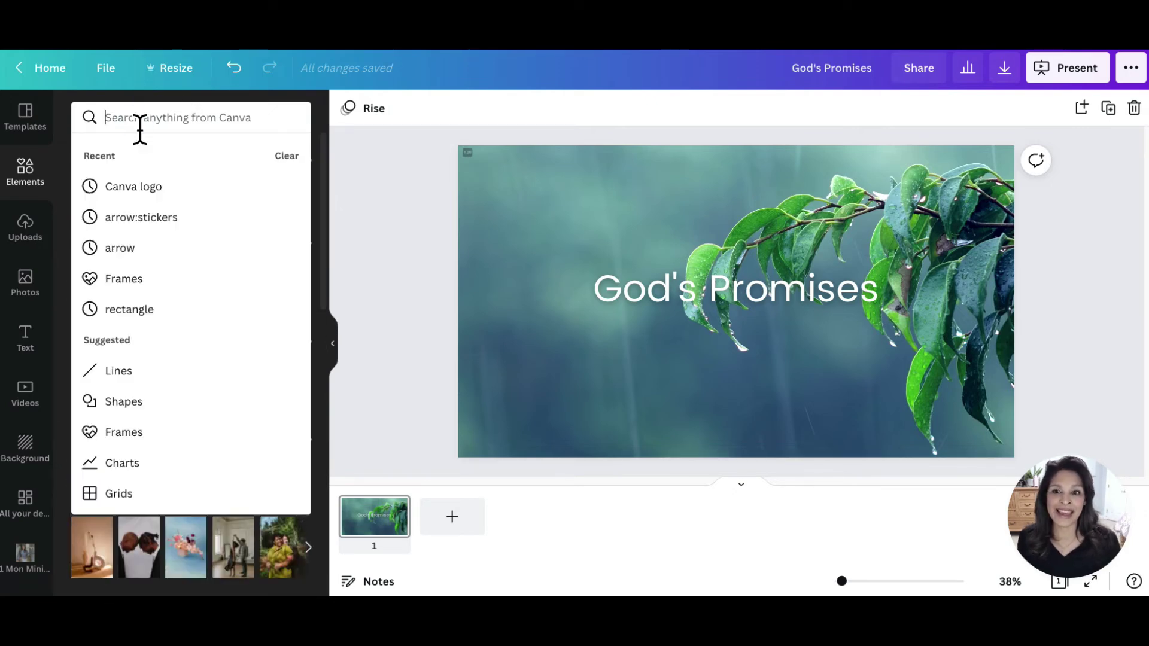
pyautogui.click(150, 219)
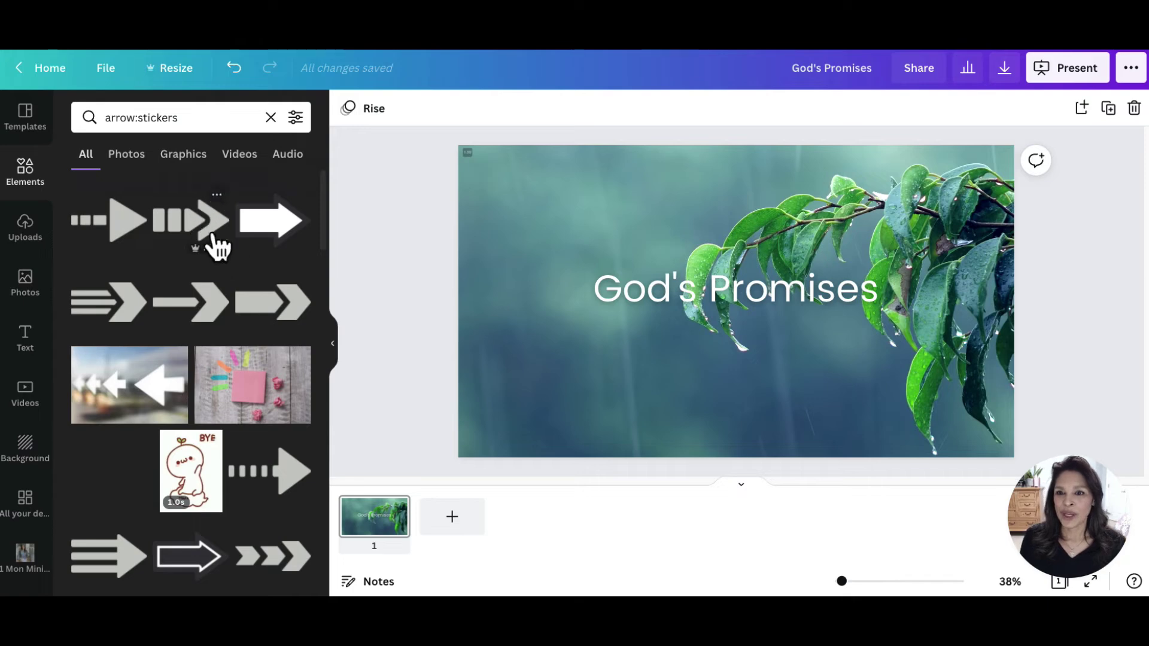
# Add the teal dotted arrow sticker, shrink it and tilt it to -56° toward the title
pyautogui.scroll(-2, 276, 298)
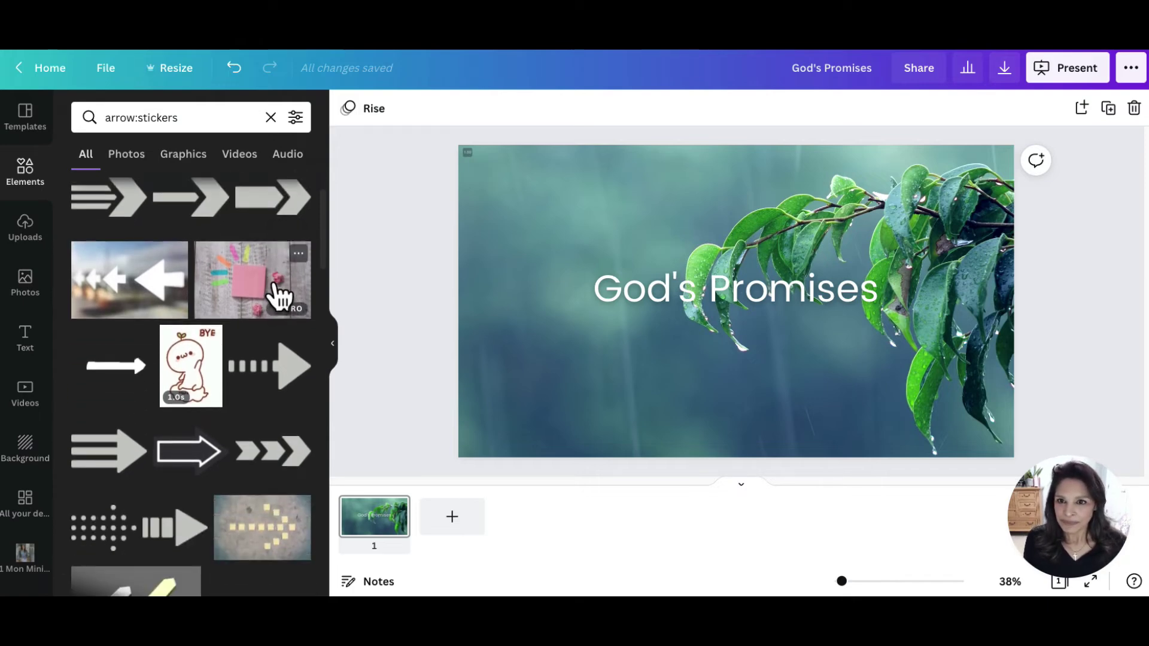
pyautogui.scroll(-2, 275, 297)
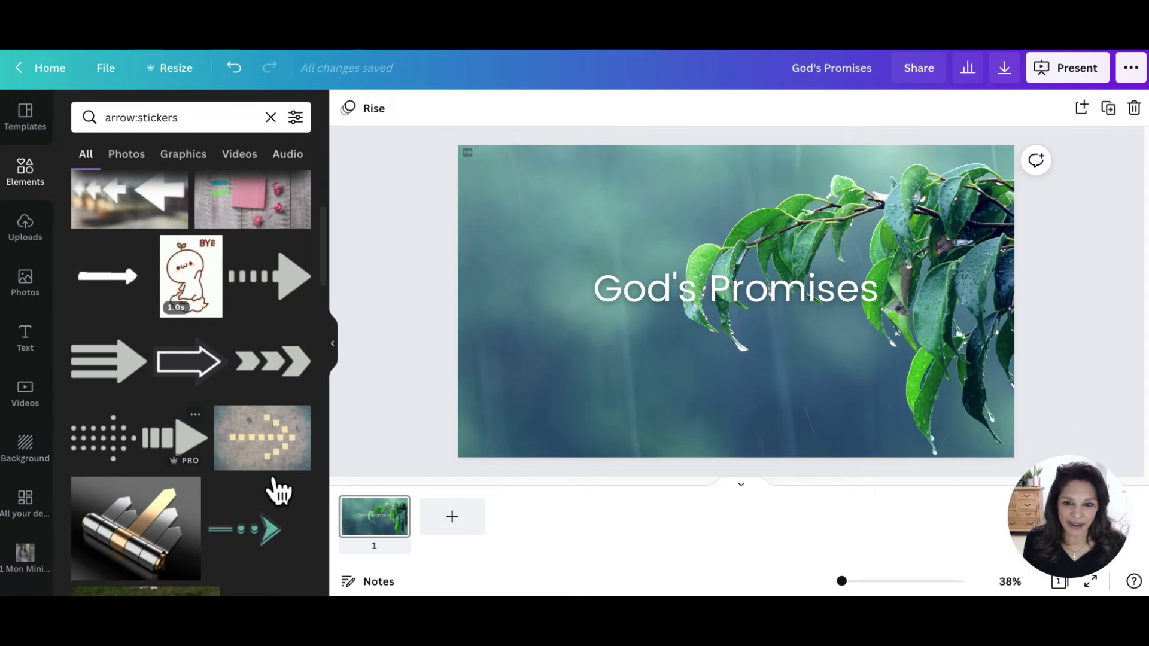
pyautogui.scroll(-2, 276, 490)
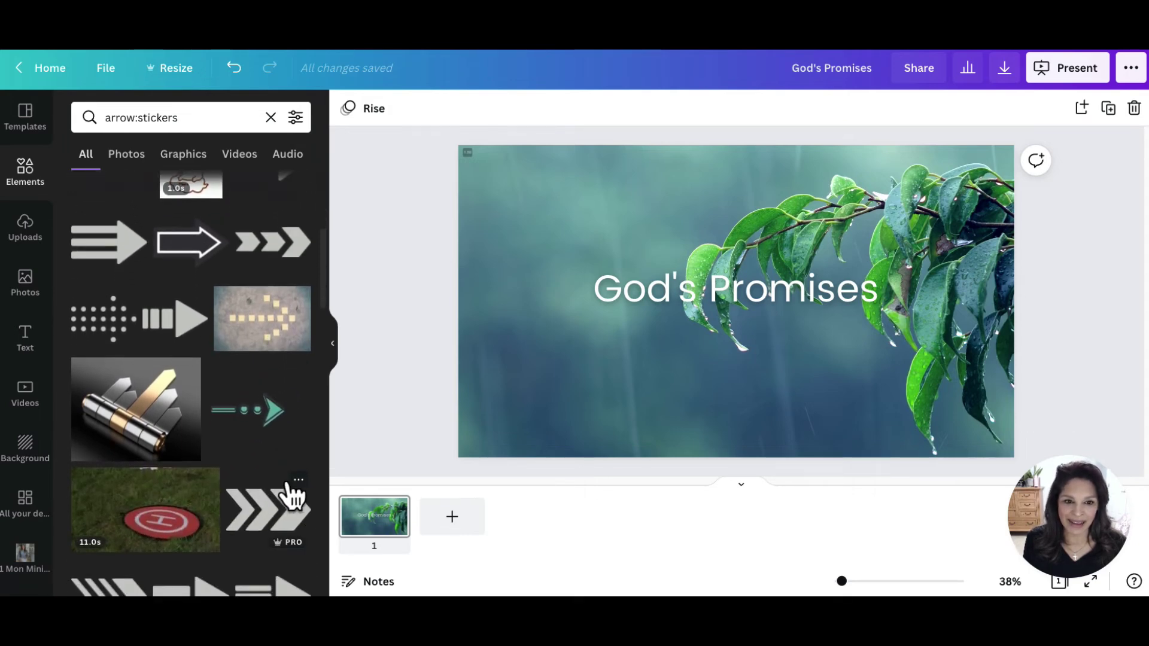
pyautogui.click(290, 434)
pyautogui.moveTo(988, 154); pyautogui.dragTo(640, 346)
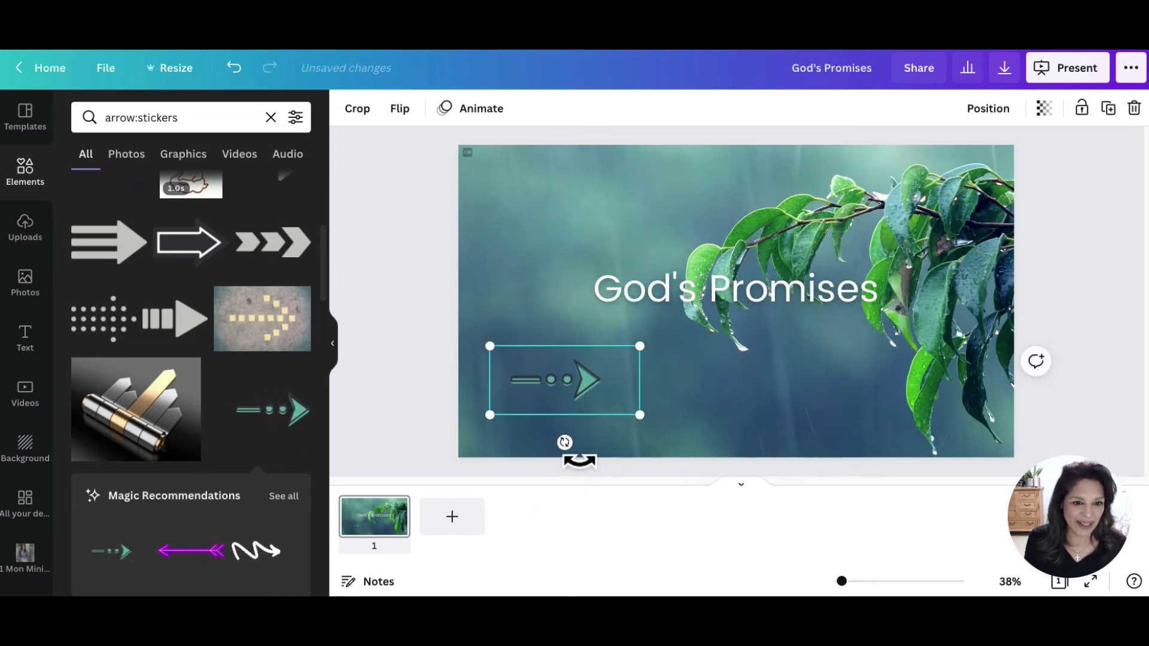
pyautogui.moveTo(579, 459); pyautogui.dragTo(609, 418)
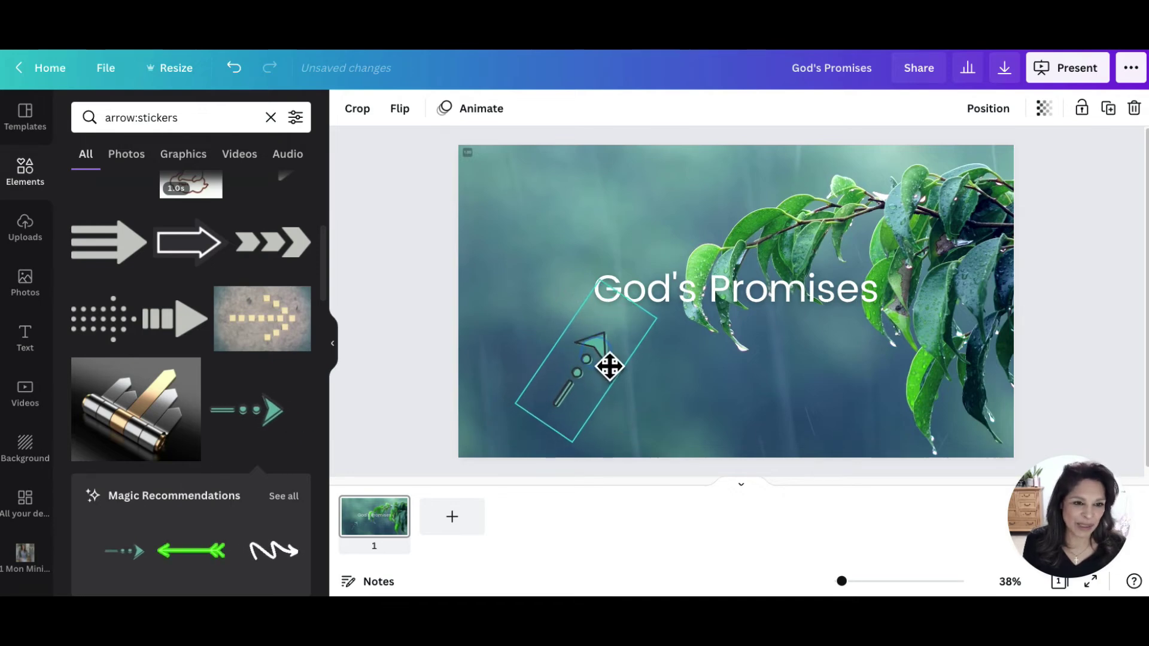
pyautogui.click(430, 270)
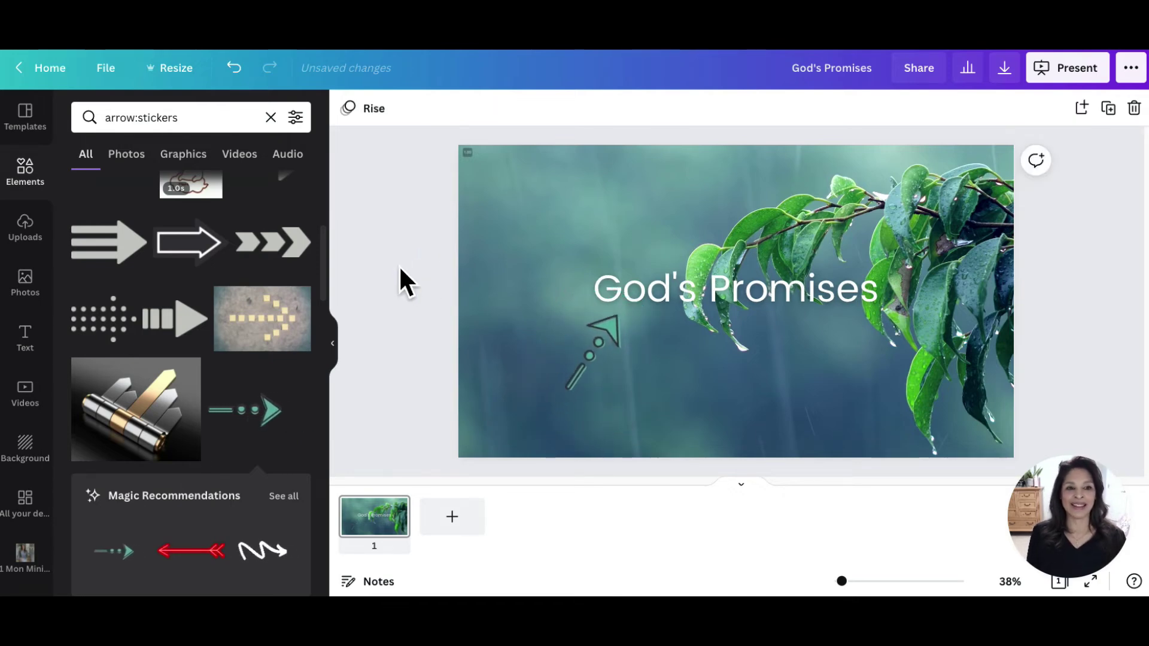
pyautogui.click(748, 258)
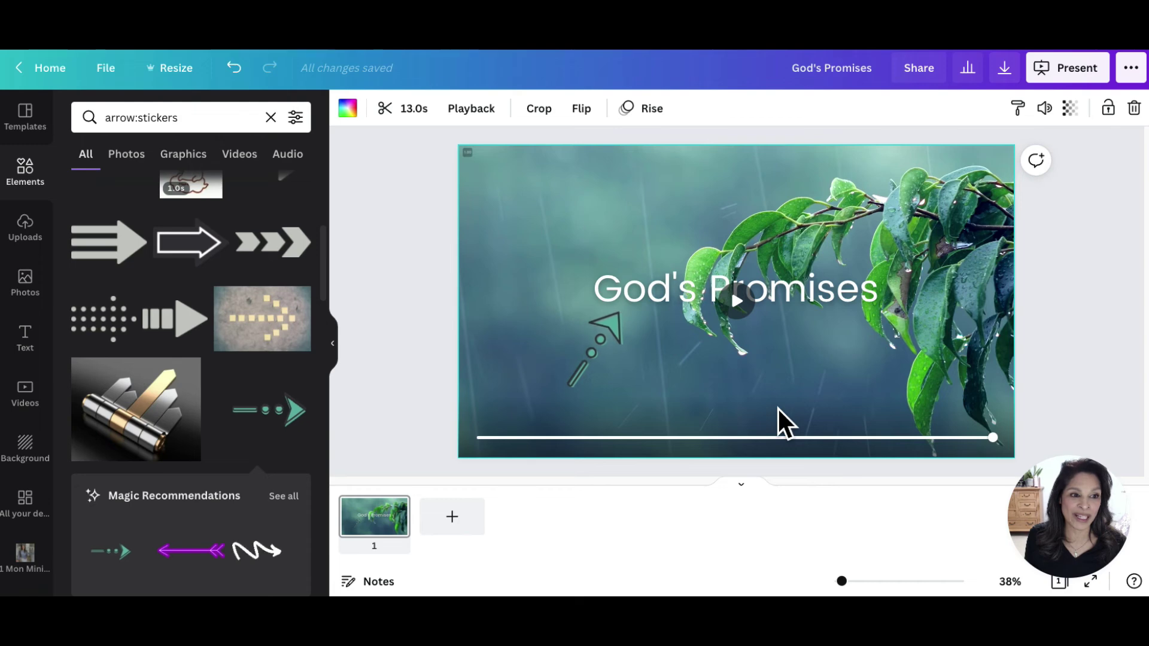
pyautogui.click(593, 366)
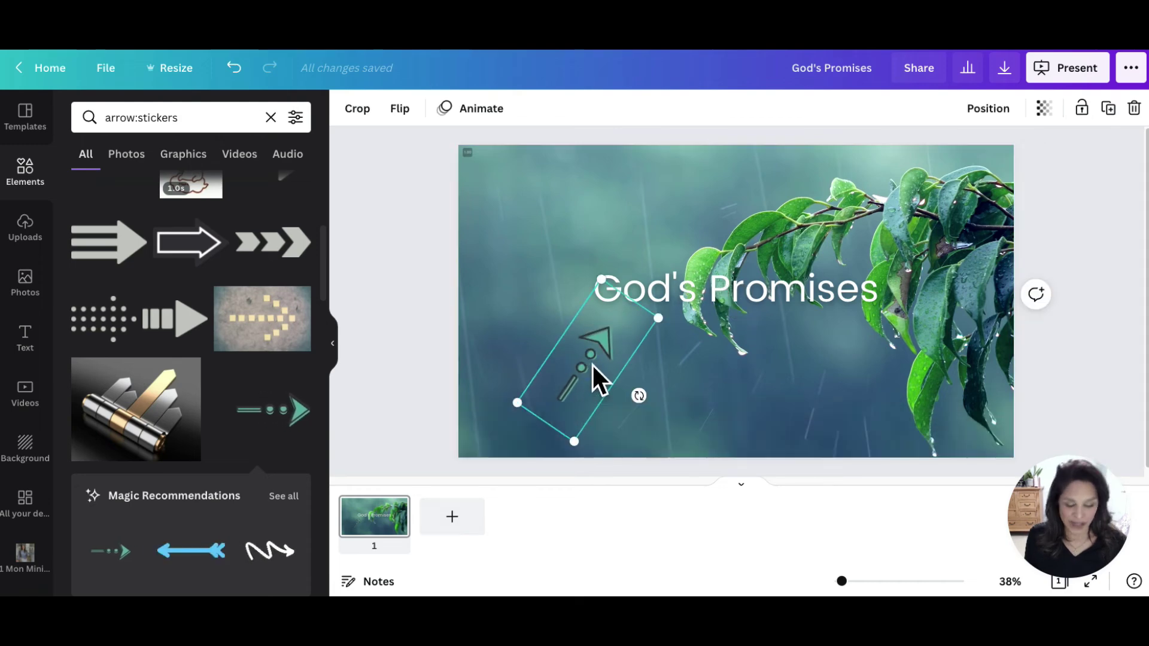
# Delete the arrow sticker and search Elements for 'circle:stickers'
pyautogui.press('Delete')
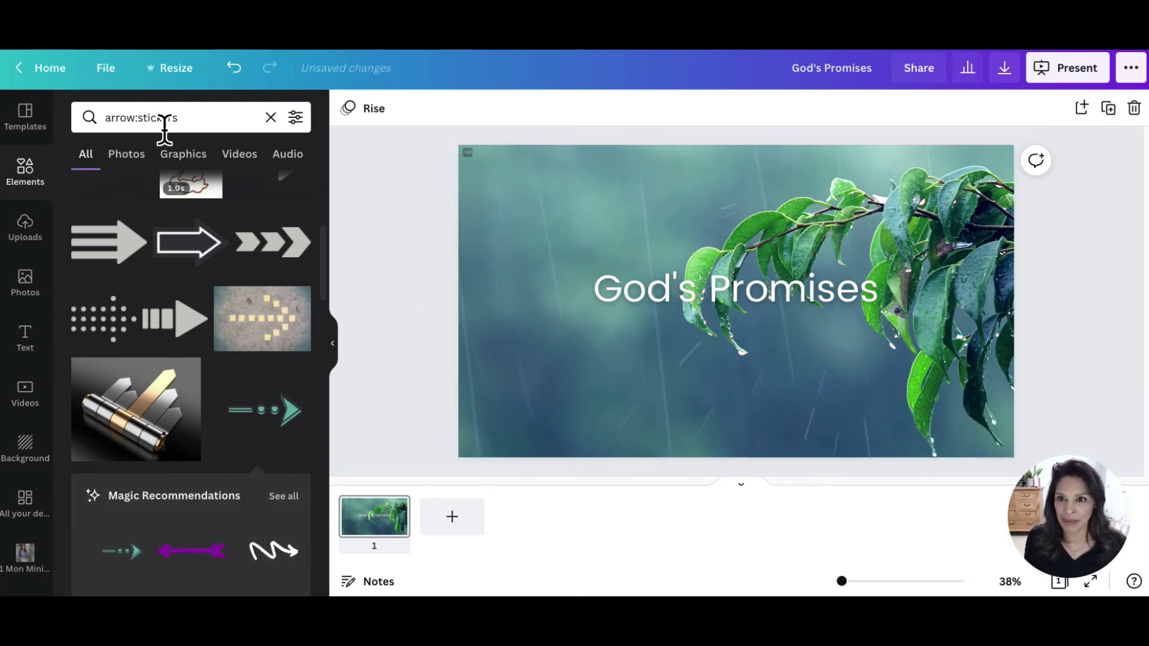
pyautogui.moveTo(136, 122); pyautogui.dragTo(91, 127)
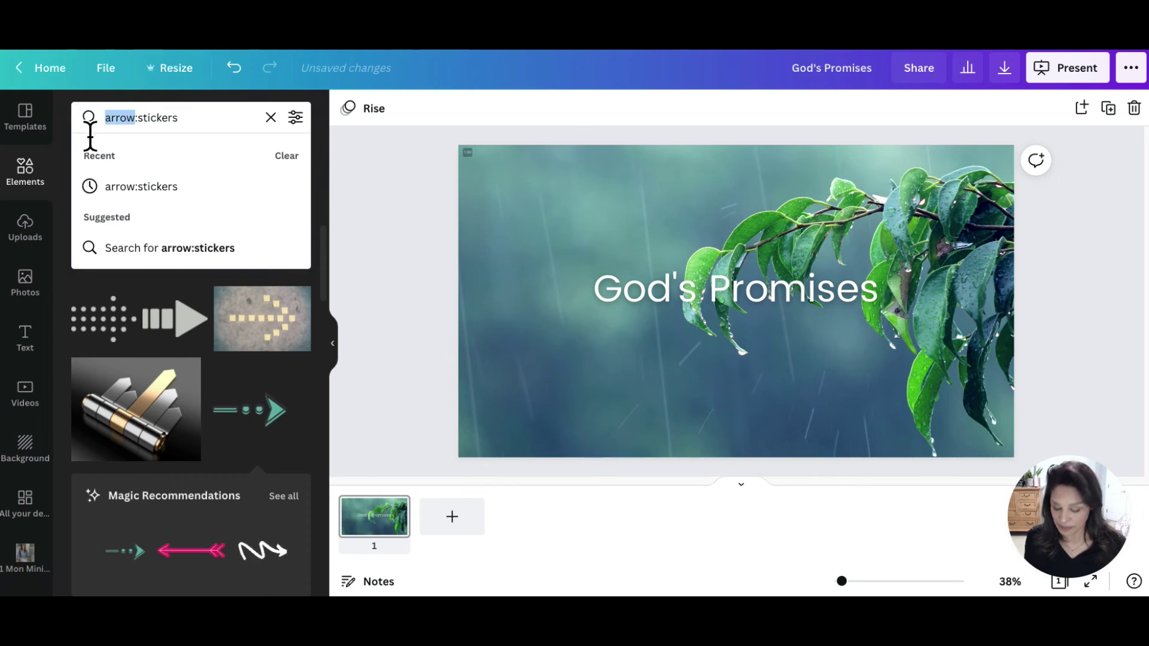
pyautogui.write('circle')
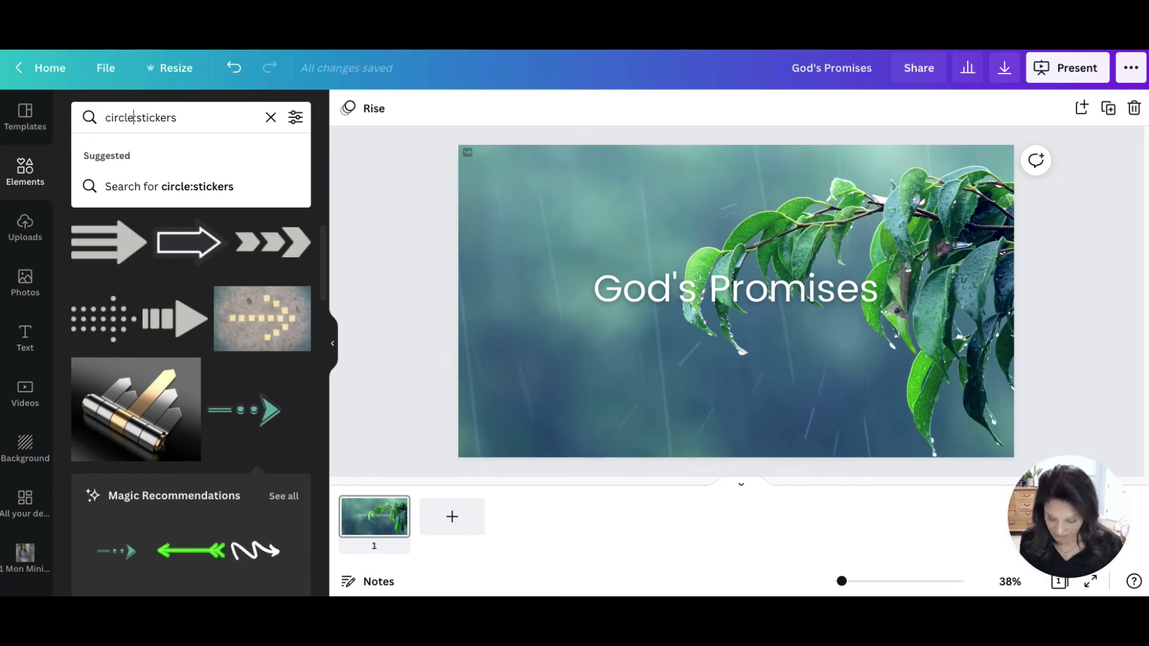
pyautogui.press('Return')
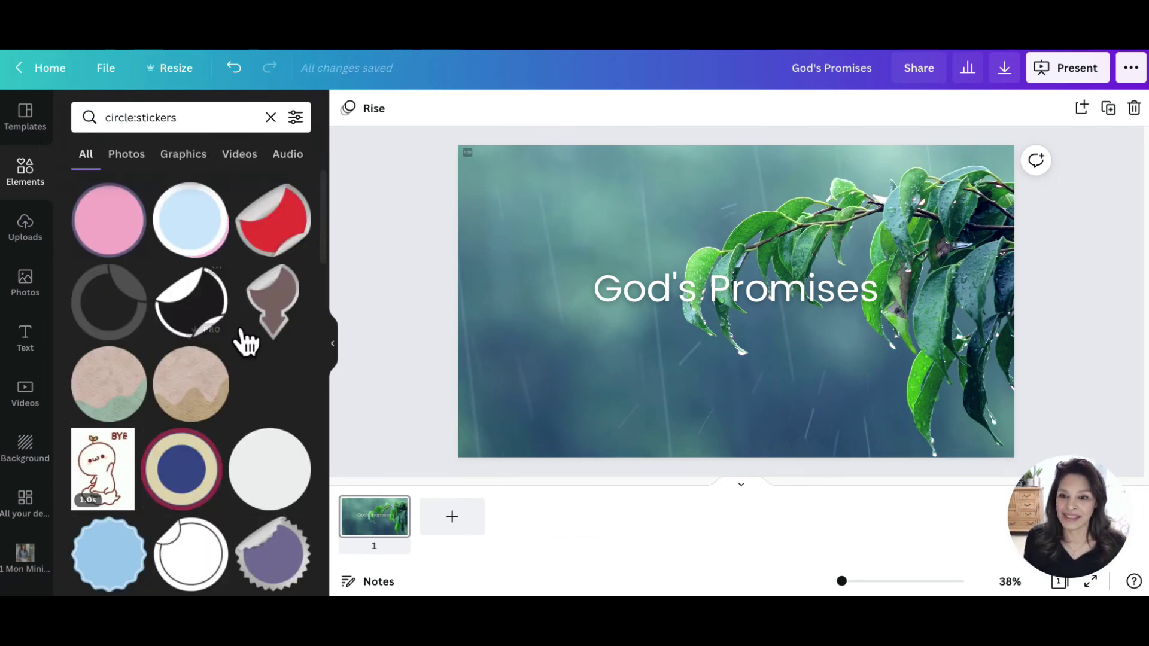
pyautogui.scroll(-5, 238, 341)
pyautogui.scroll(-10, 246, 341)
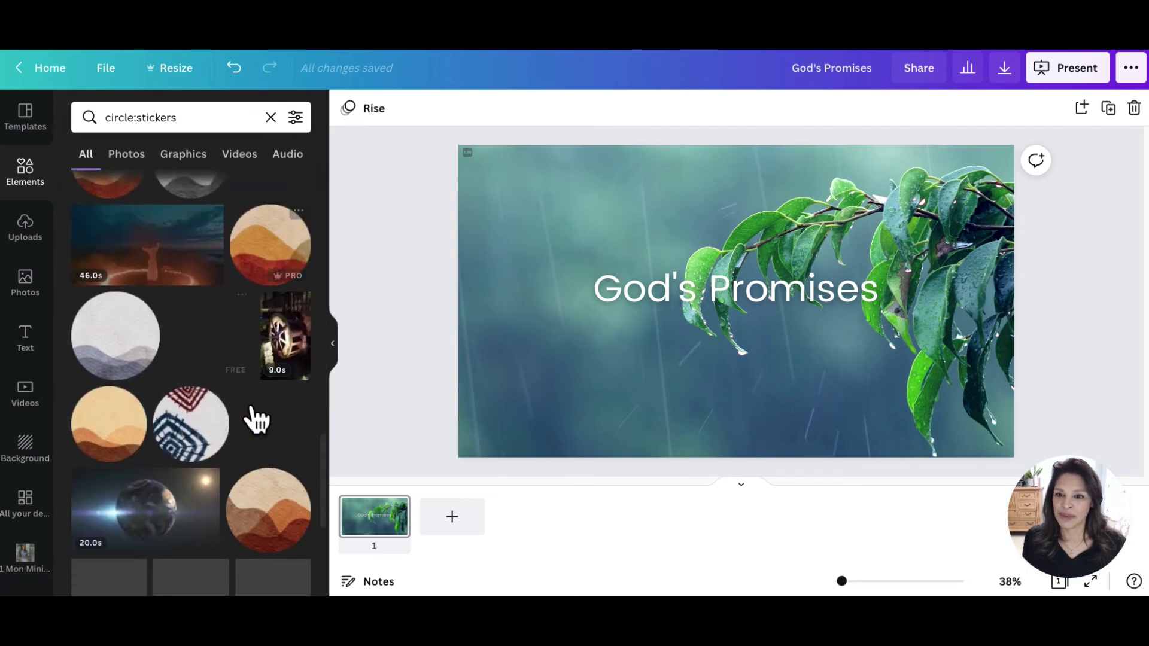
pyautogui.scroll(-5, 256, 419)
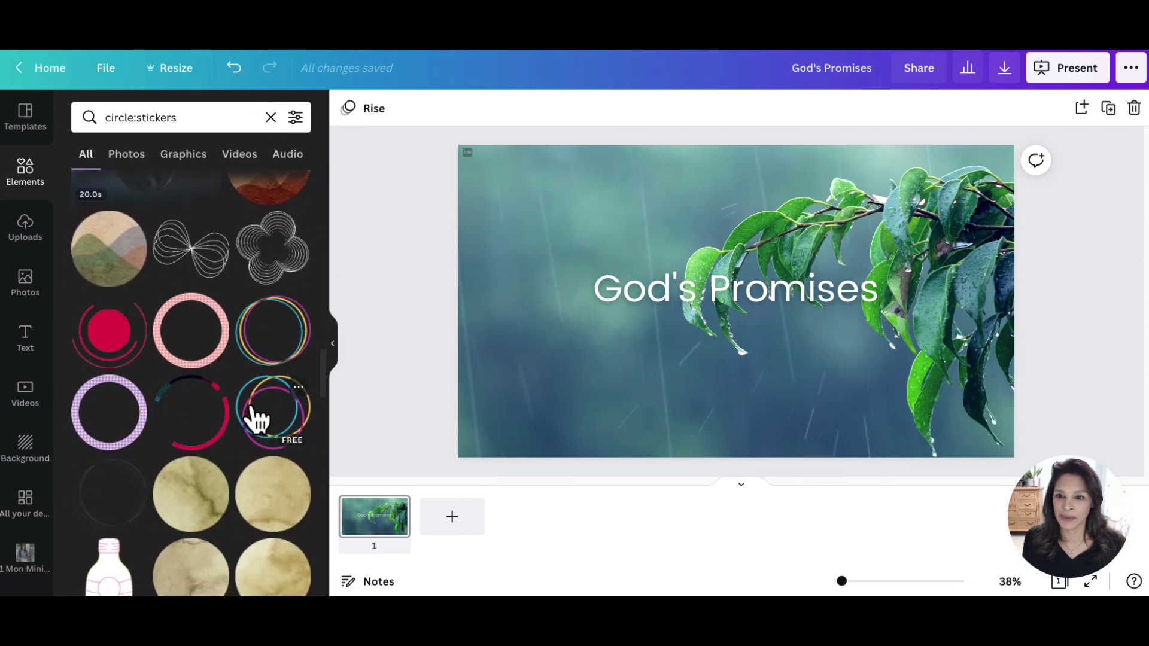
pyautogui.scroll(-1, 256, 419)
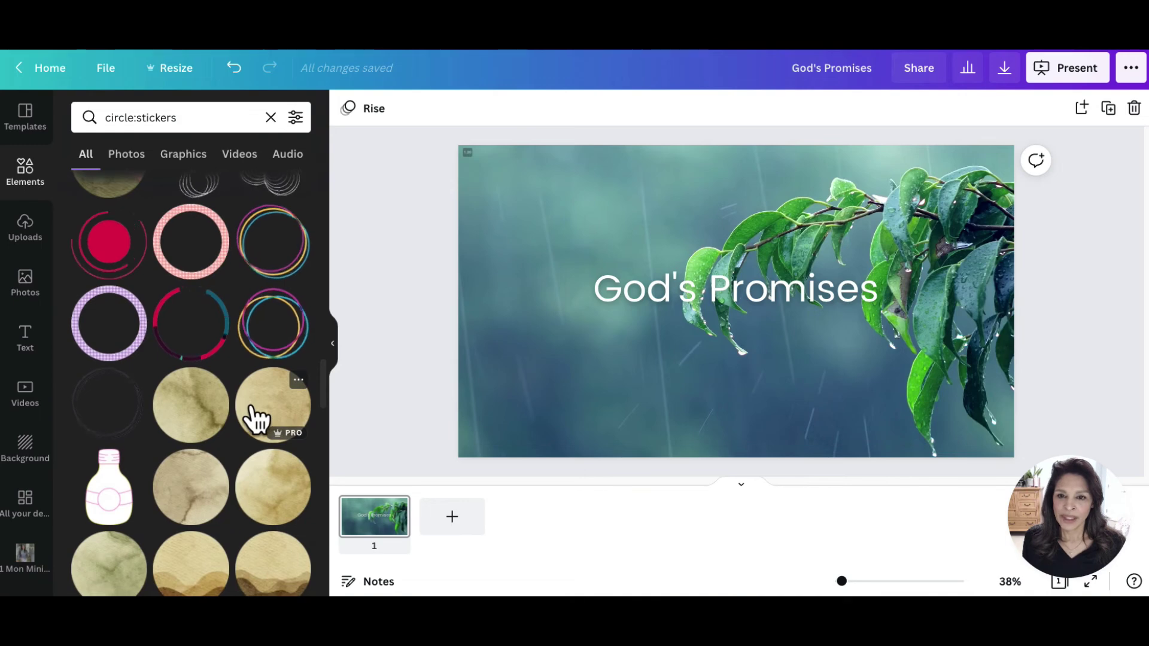
# Add the animated ring sticker around the word God's and preview the slide animations
pyautogui.click(211, 341)
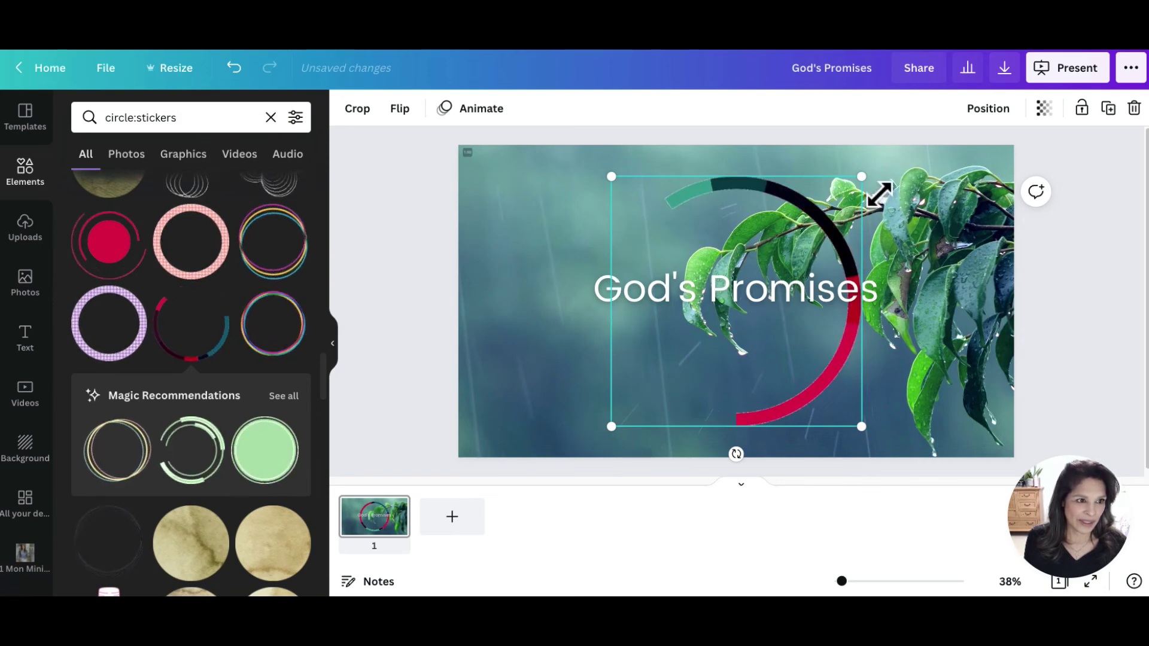
pyautogui.moveTo(862, 177); pyautogui.dragTo(708, 326)
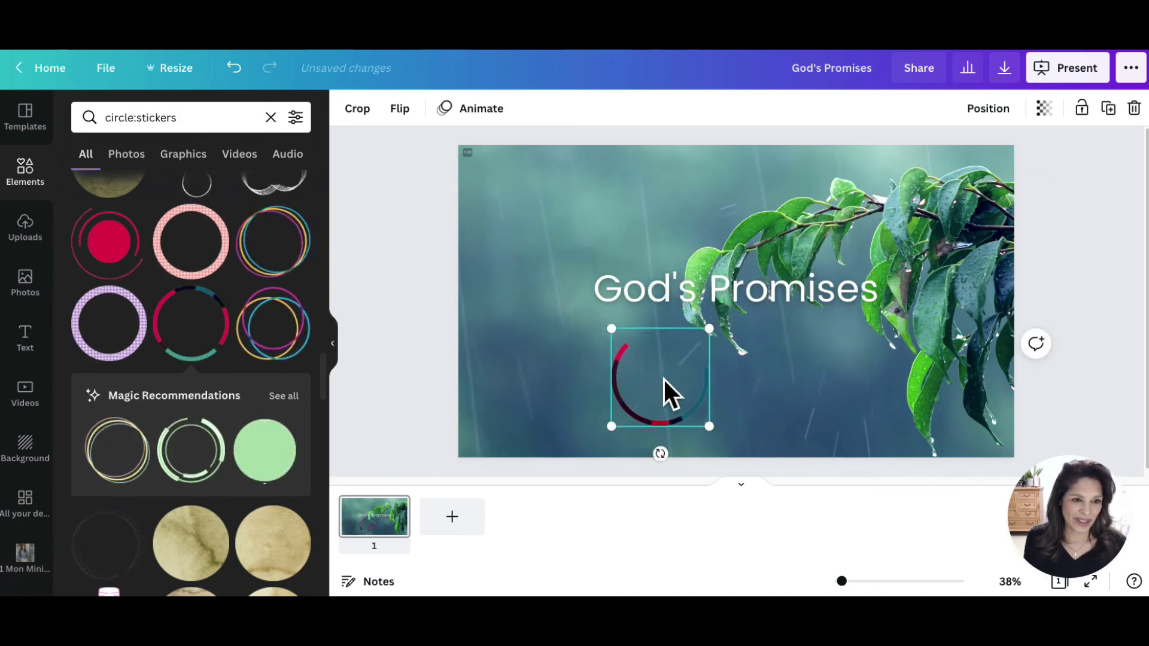
pyautogui.moveTo(663, 383); pyautogui.dragTo(654, 295)
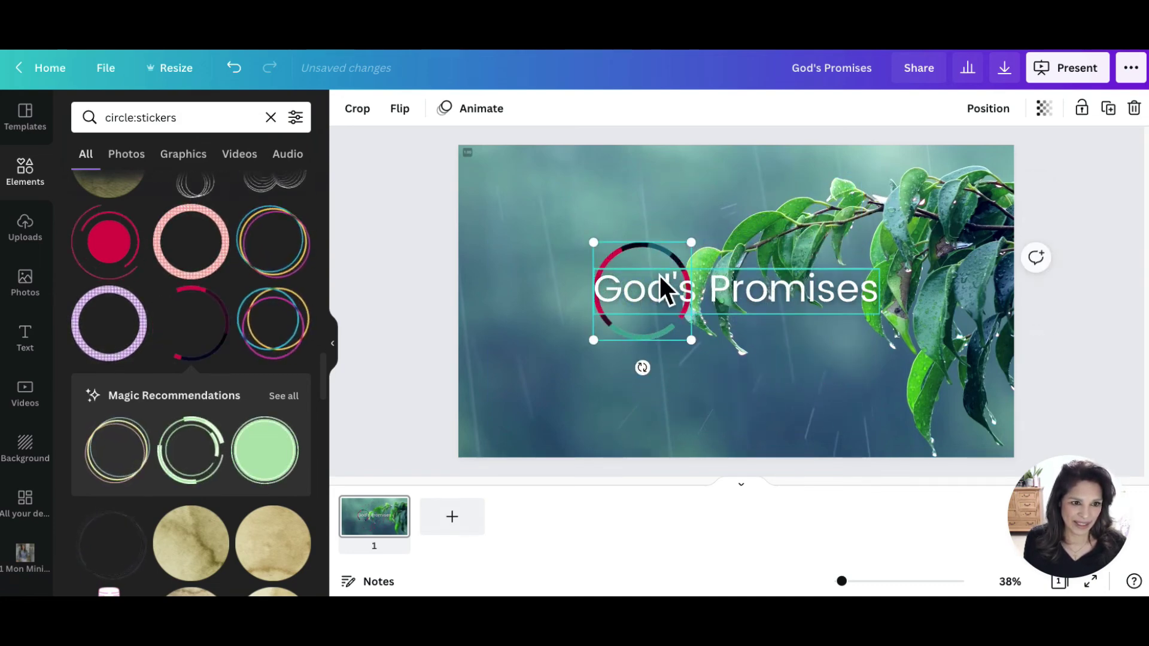
pyautogui.moveTo(710, 250); pyautogui.dragTo(722, 238)
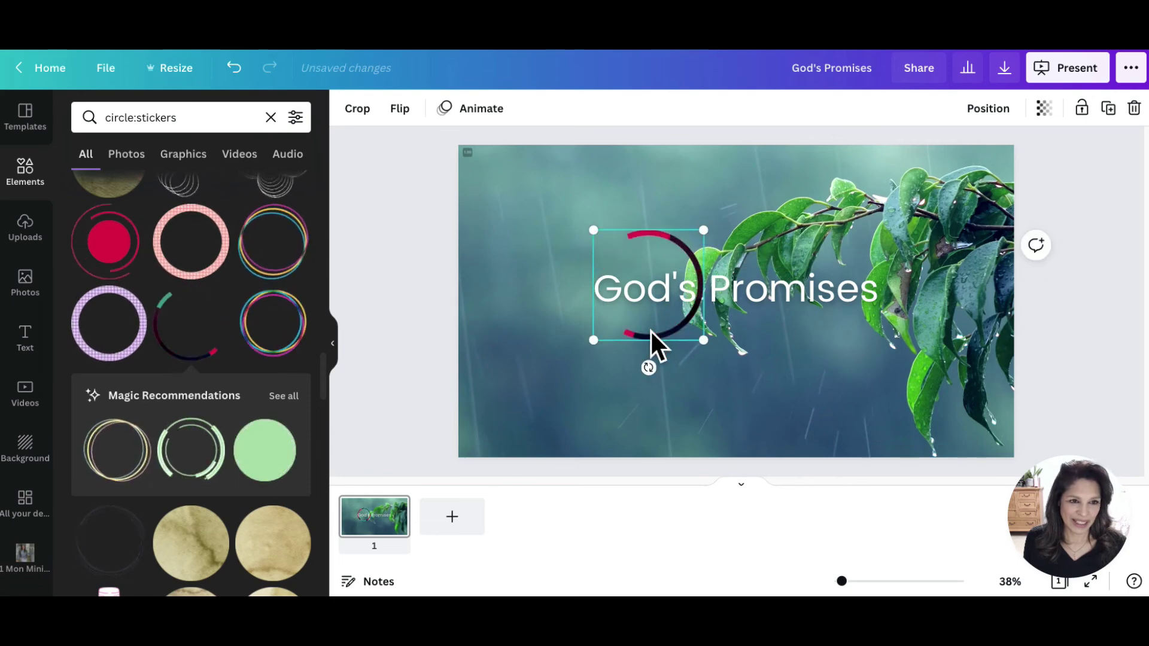
pyautogui.moveTo(649, 330); pyautogui.dragTo(649, 340)
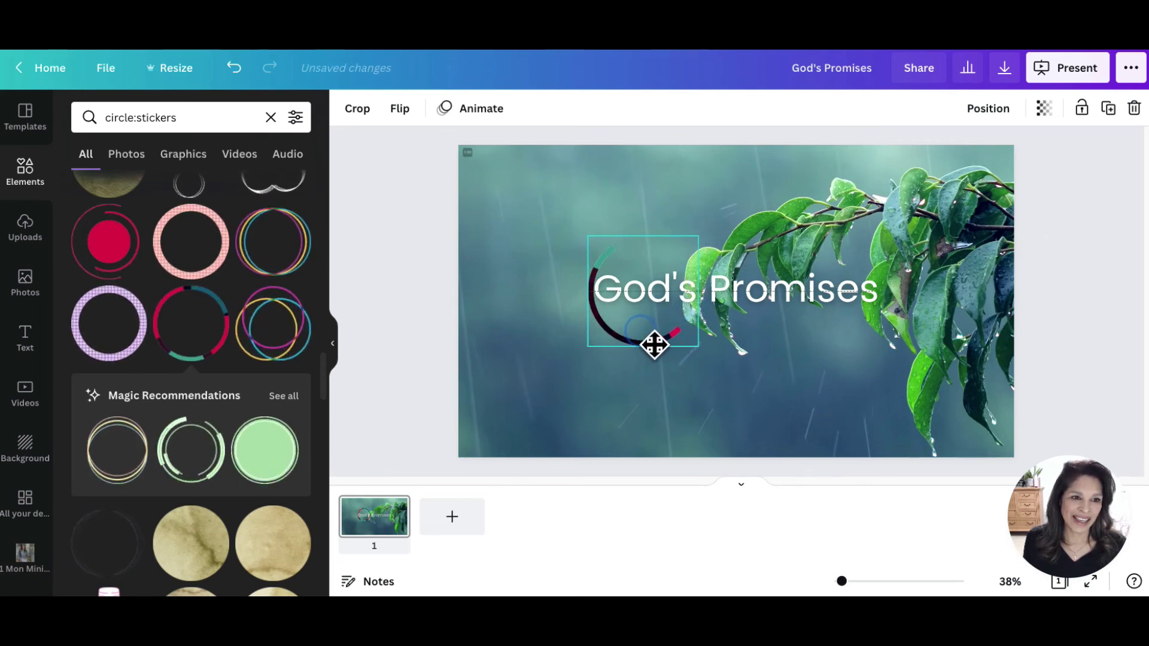
pyautogui.click(561, 373)
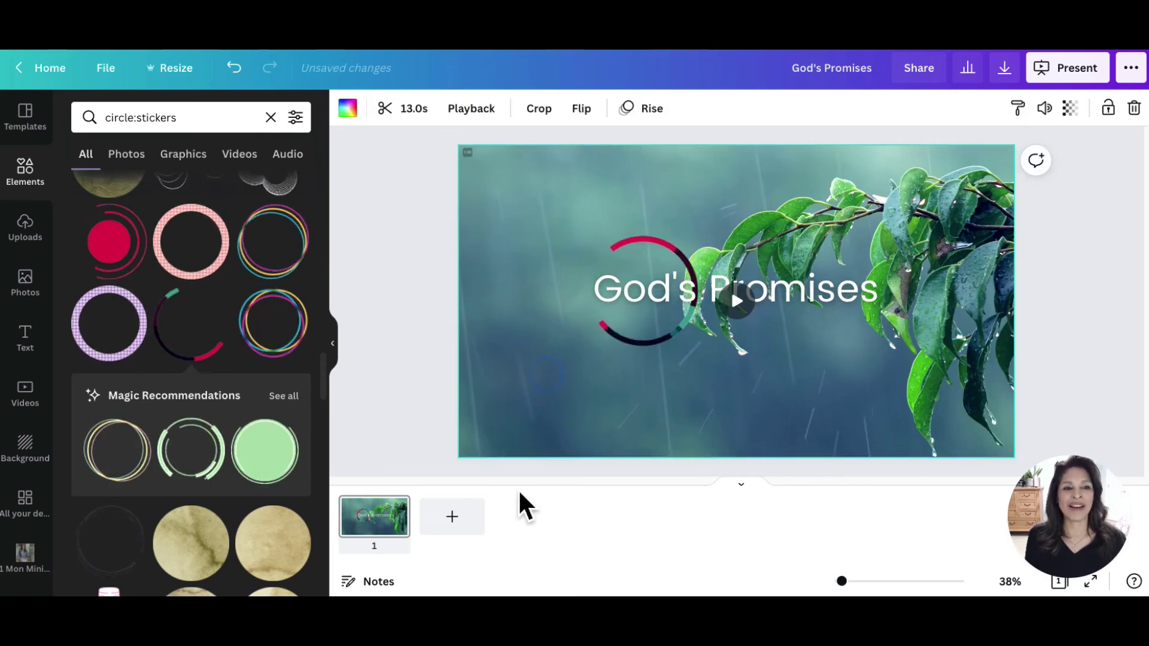
pyautogui.click(748, 314)
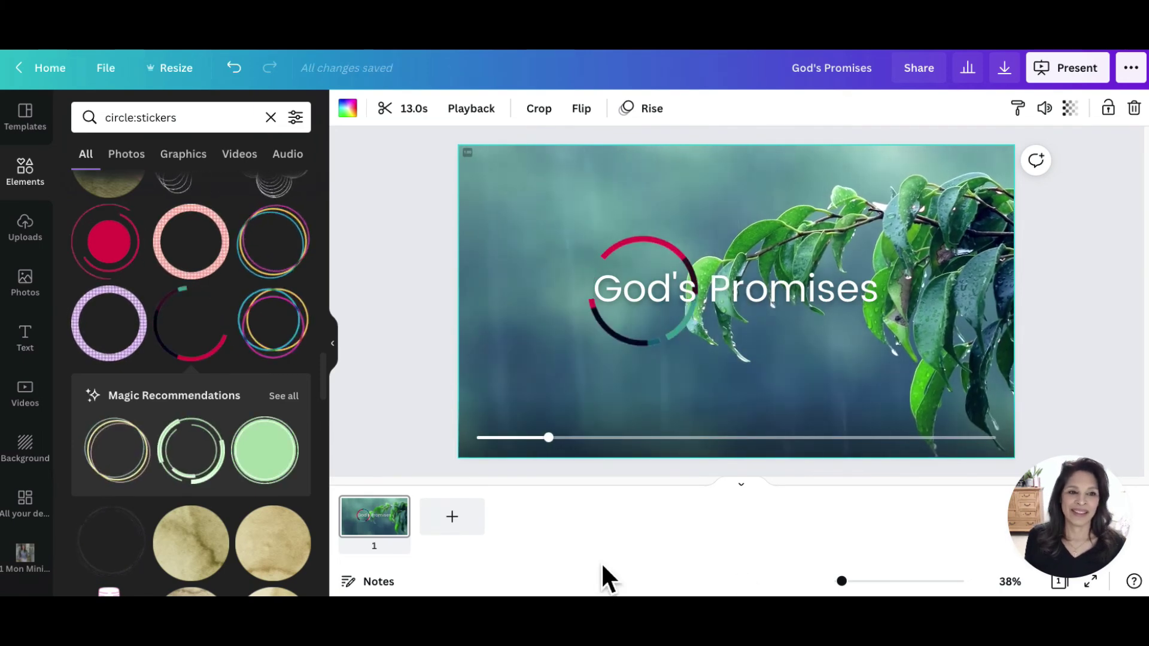